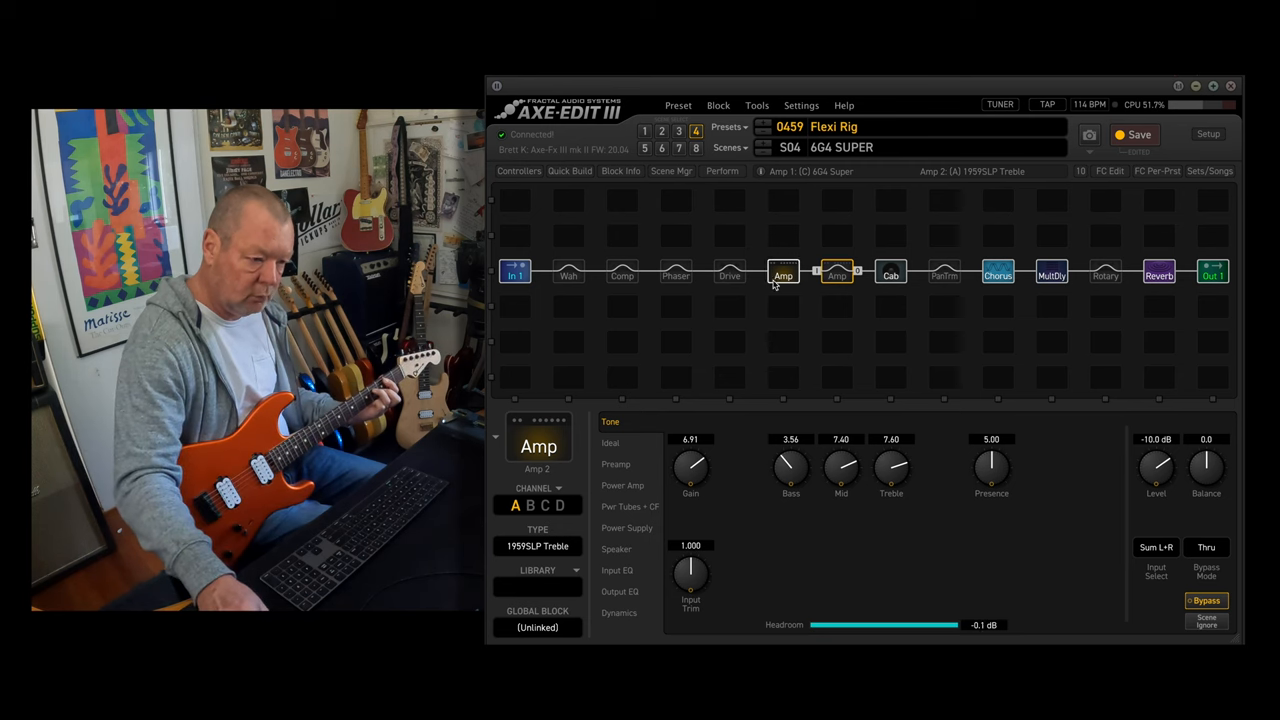
Show the first amp's 6G4 Super tone settings in scene 4 of Flexi Rig.
click(776, 279)
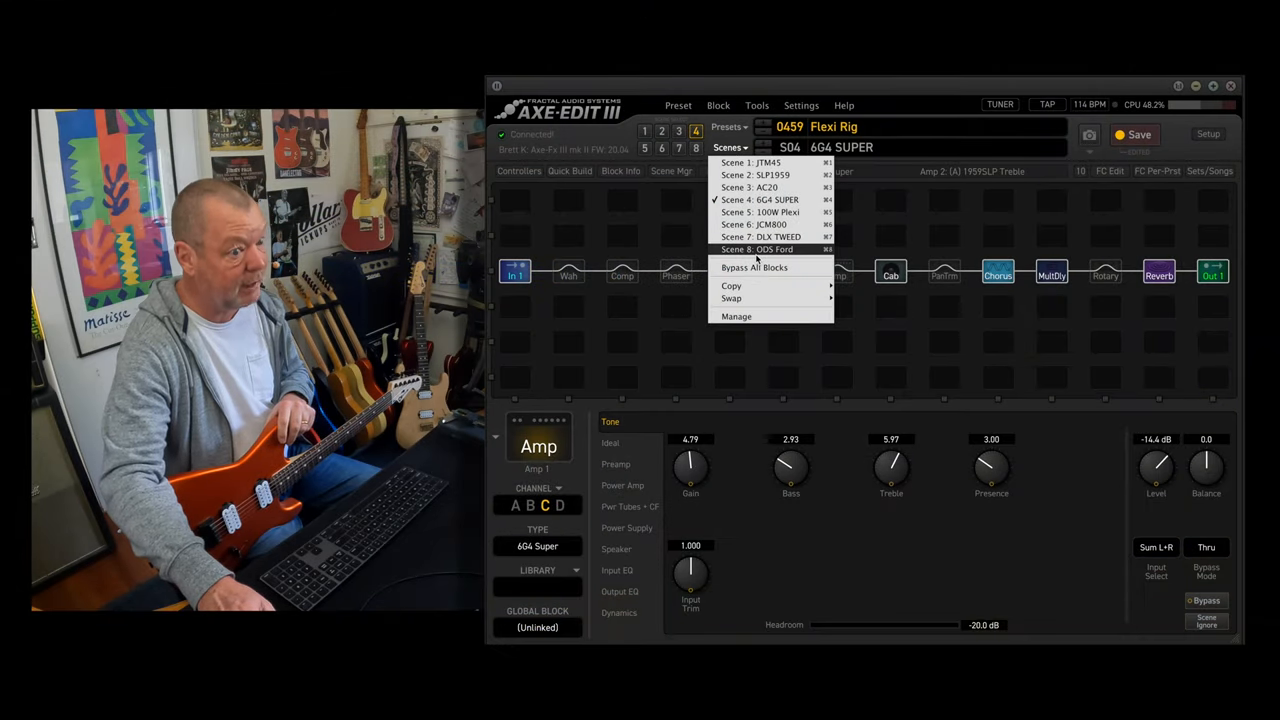
Switch Flexi Rig from the scene list to scene 1, JTM45.
click(892, 88)
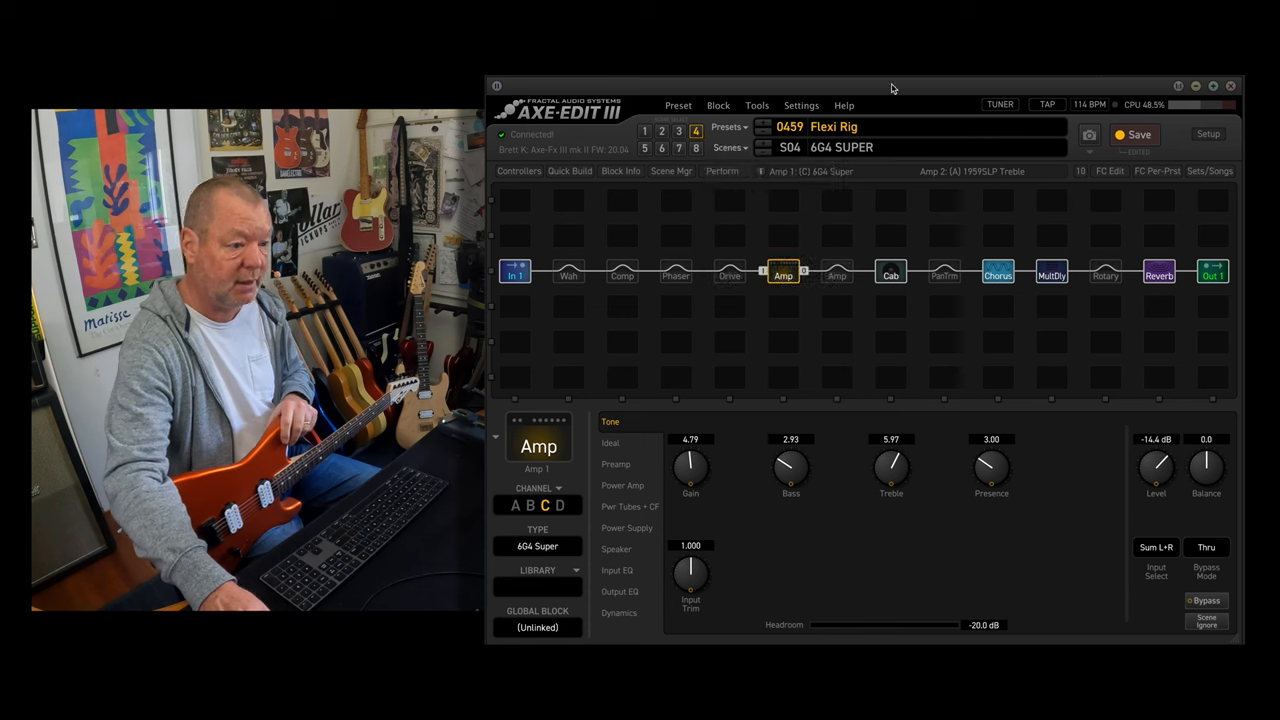
click(738, 151)
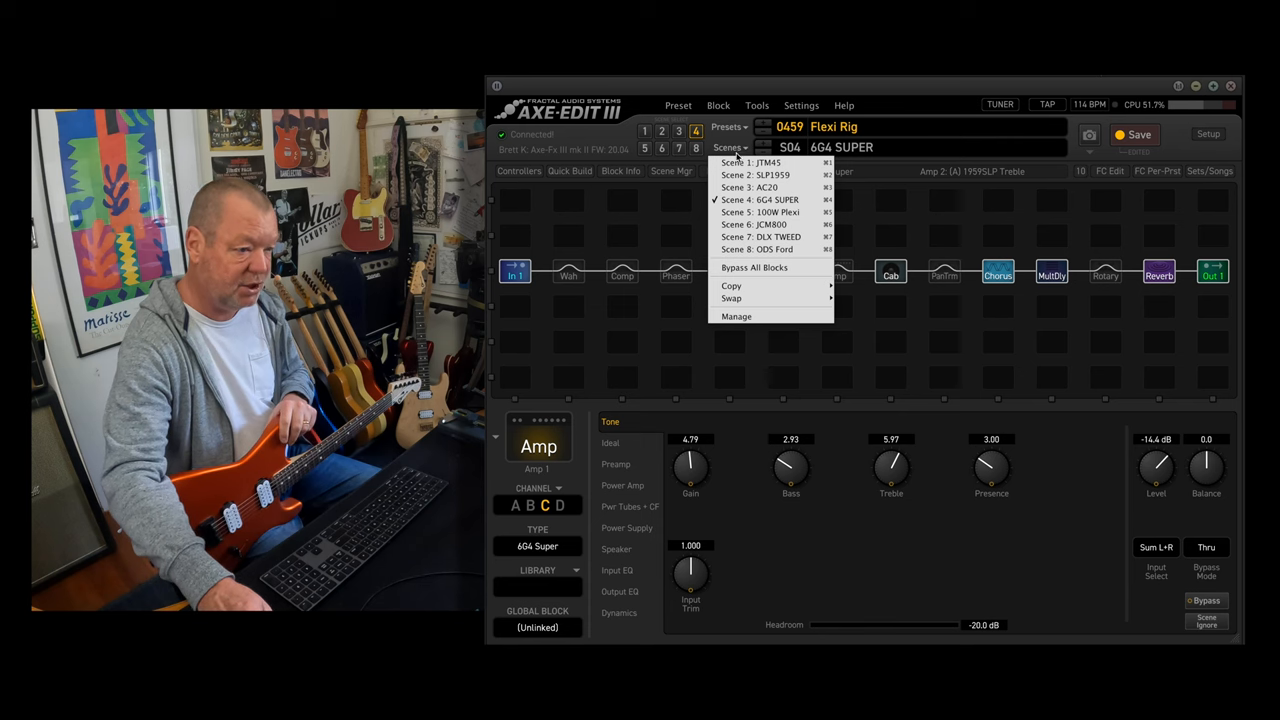
click(738, 162)
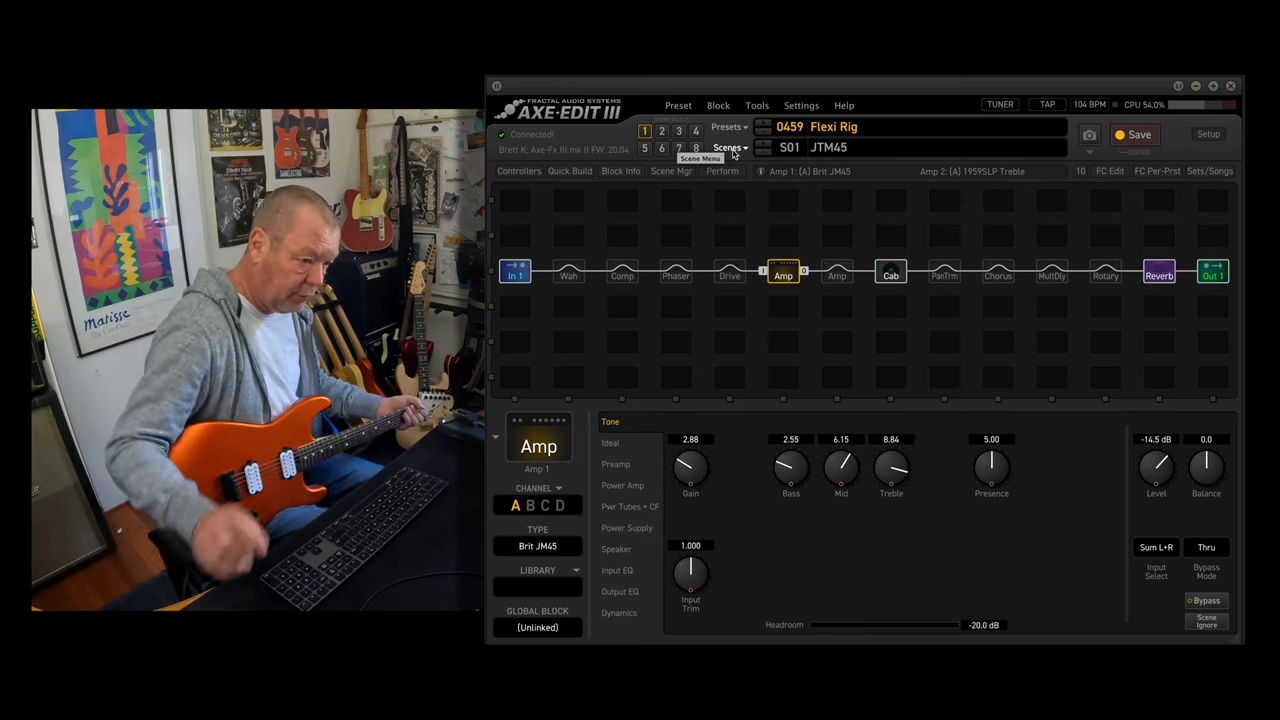
Inspect the Clyde wah's settings and the Edit Modifier controlling its knob, then dismiss it.
click(569, 279)
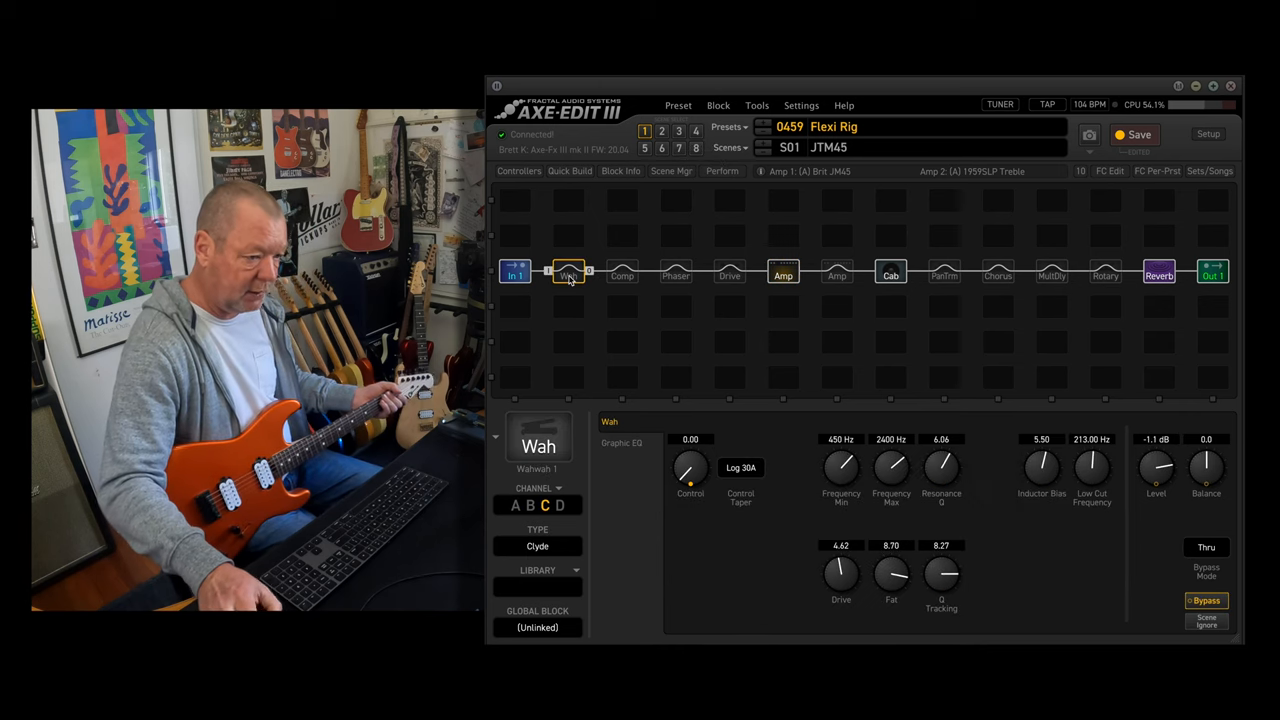
double_click(686, 466)
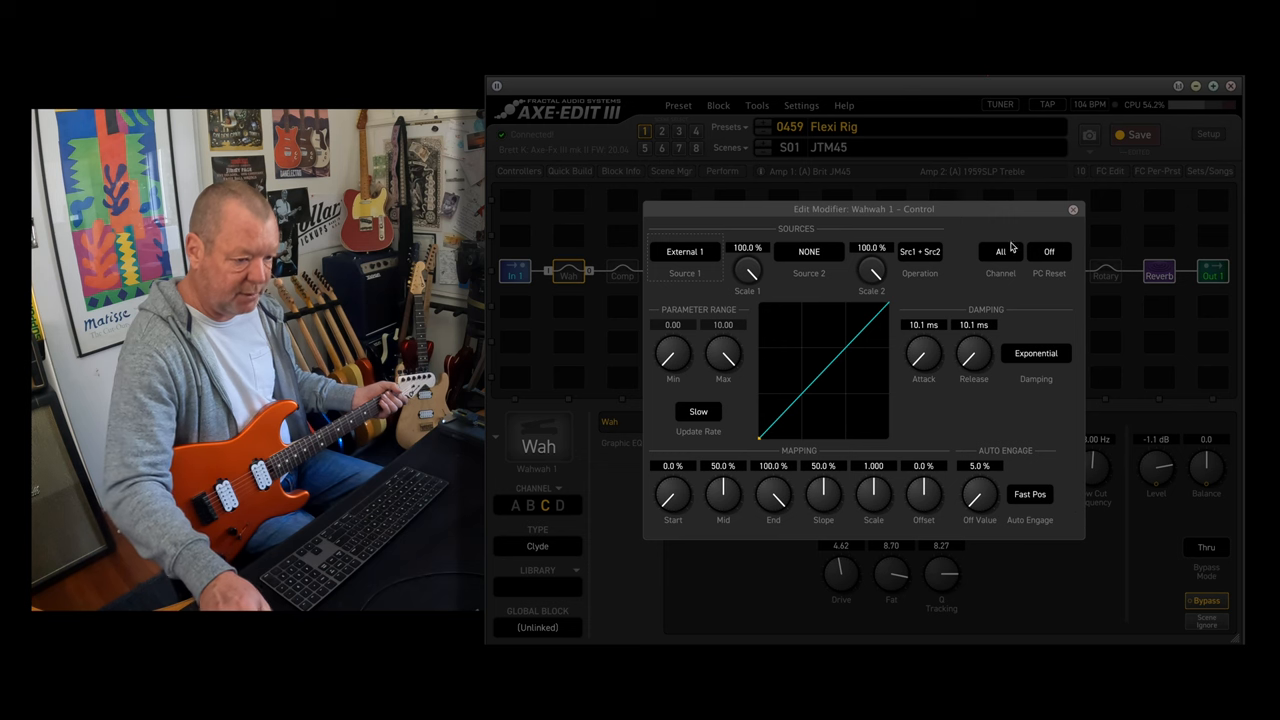
click(1073, 209)
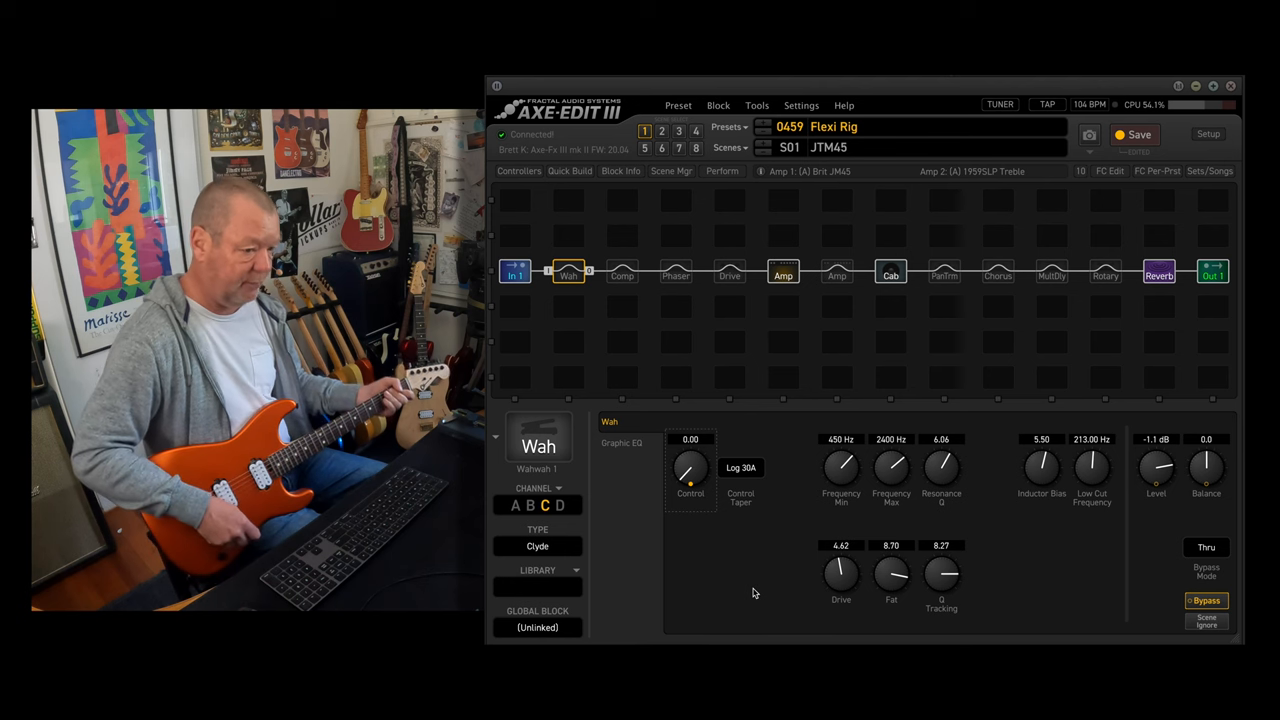
Compare the cab block's settings with the Brit JM45 amp's tone settings.
click(784, 275)
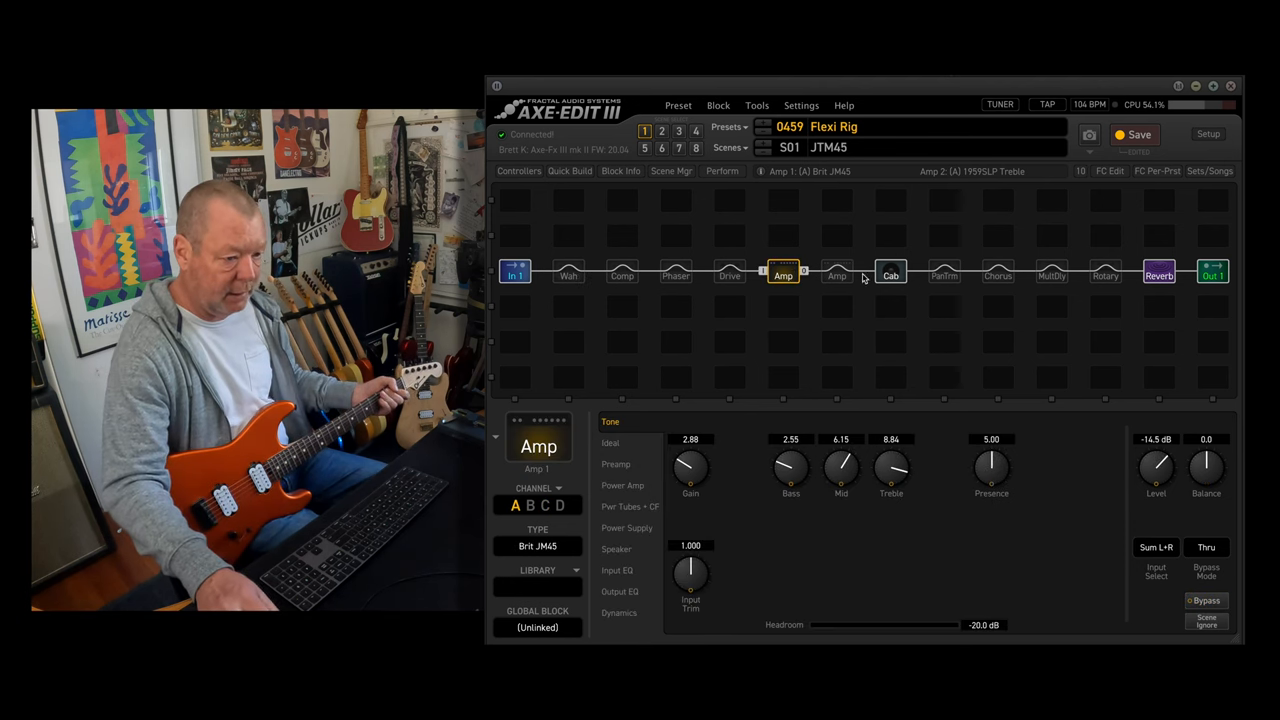
click(891, 275)
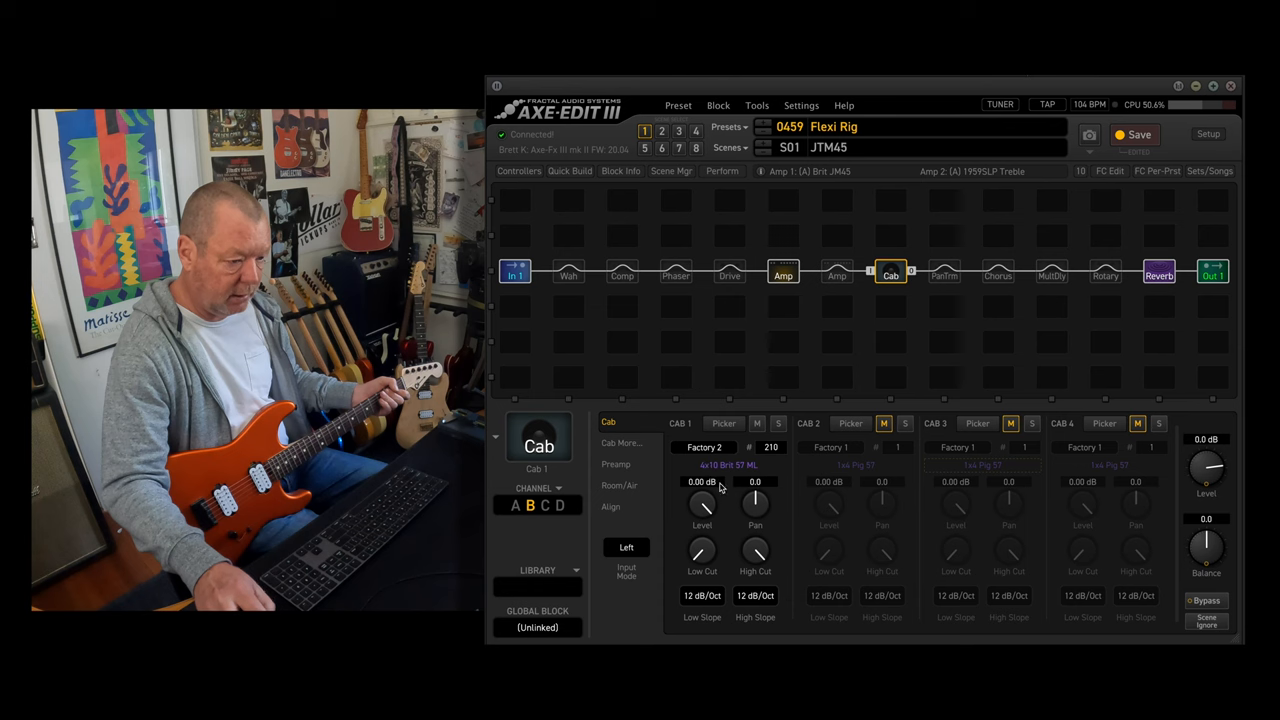
click(788, 276)
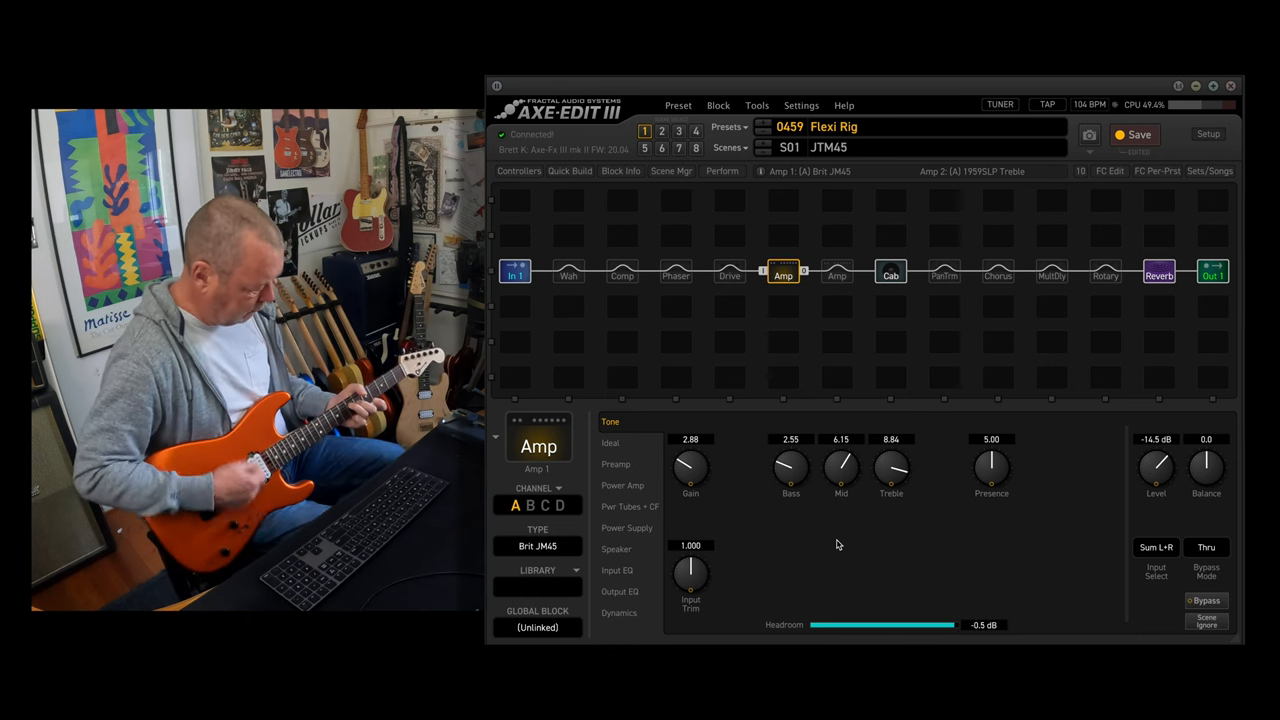
Inspect the multitap delay's Aurora Delay settings, then the Studio FF Compressor.
click(1050, 273)
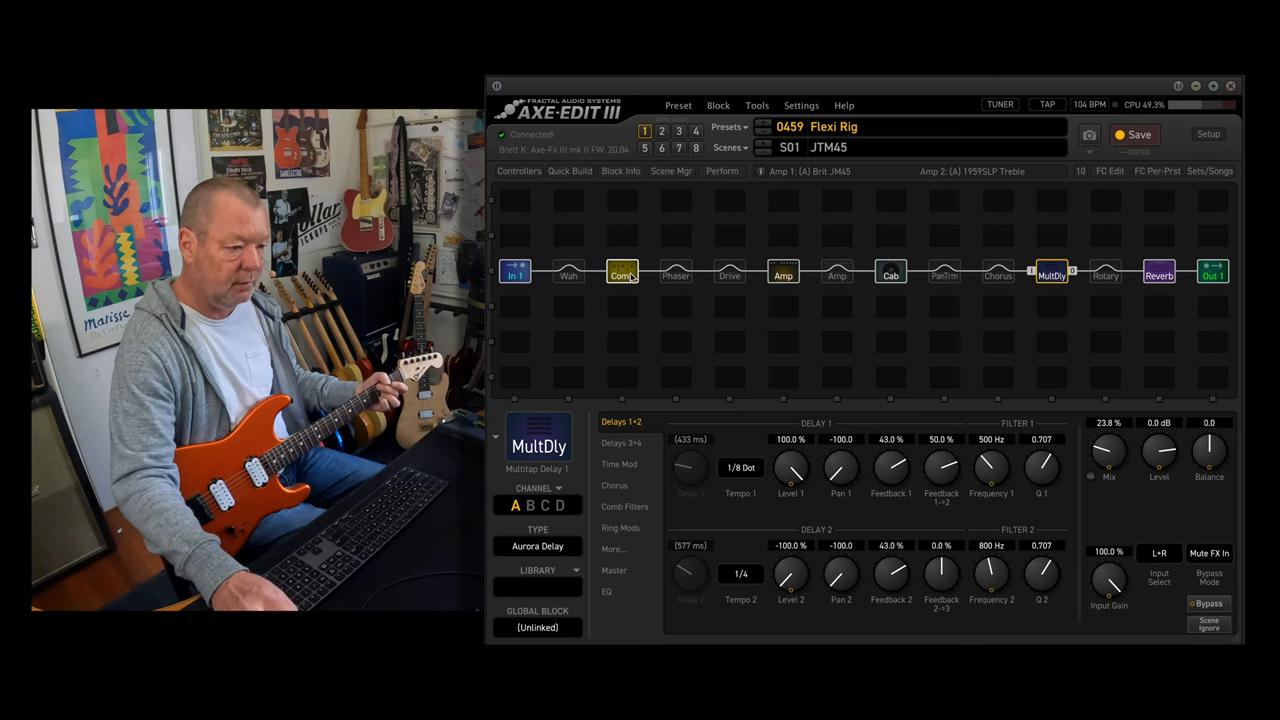
click(631, 277)
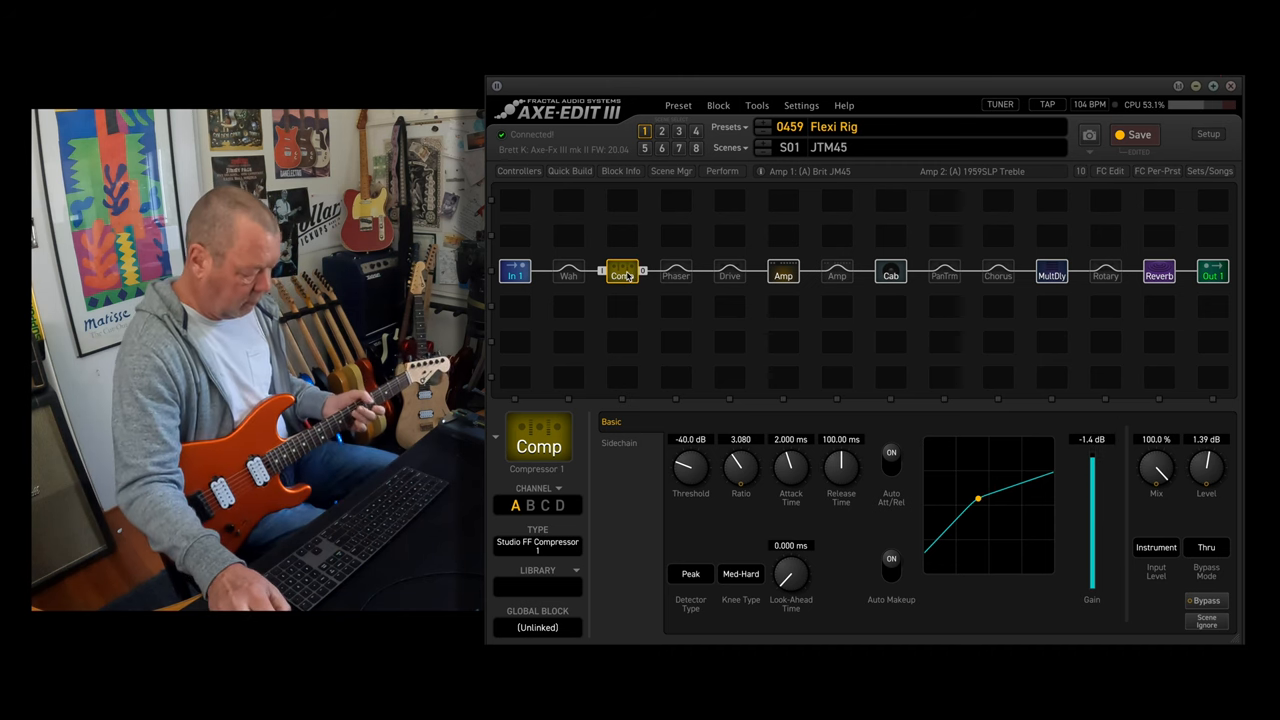
Bypass the compressor and try the phaser engaged, then bypassed again.
click(624, 275)
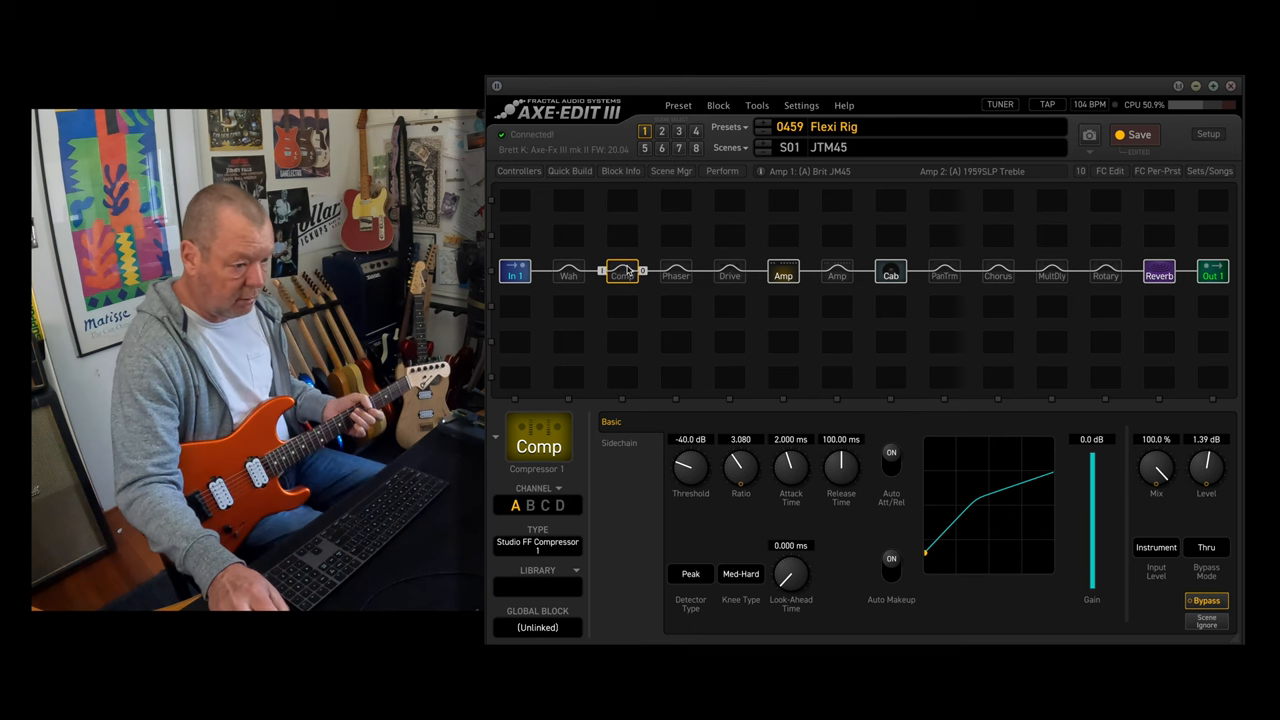
click(663, 277)
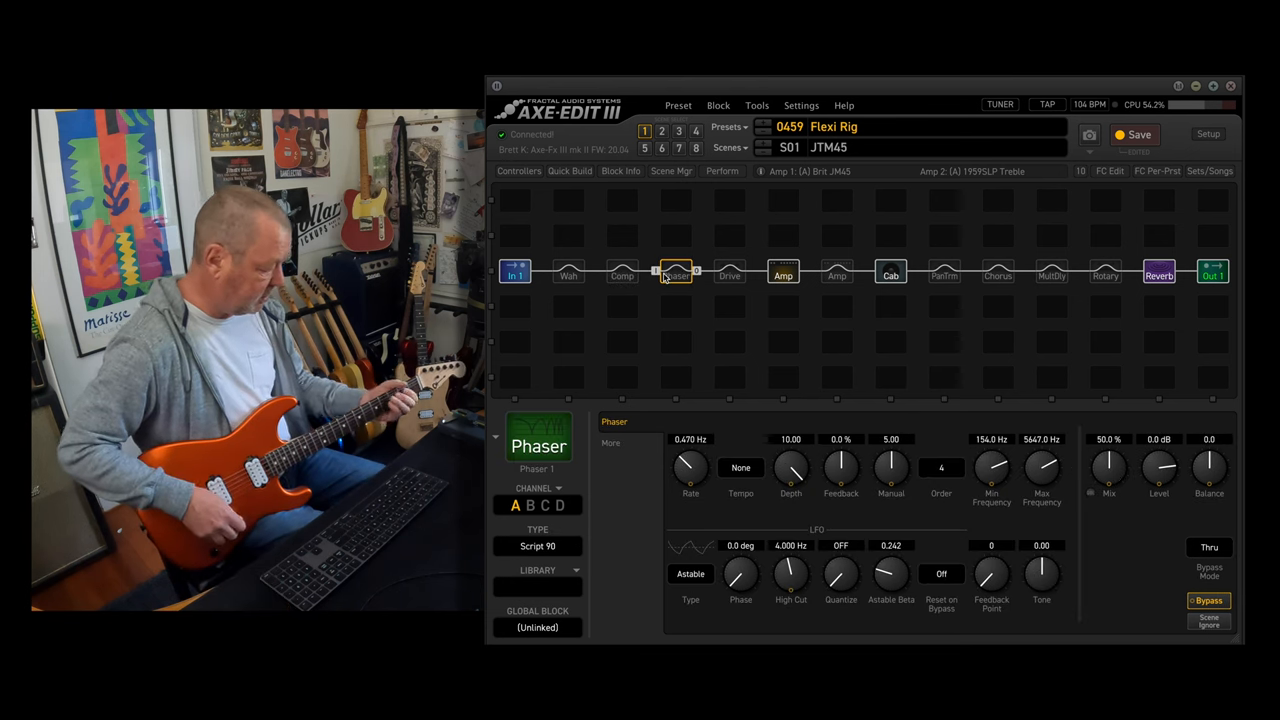
click(663, 277)
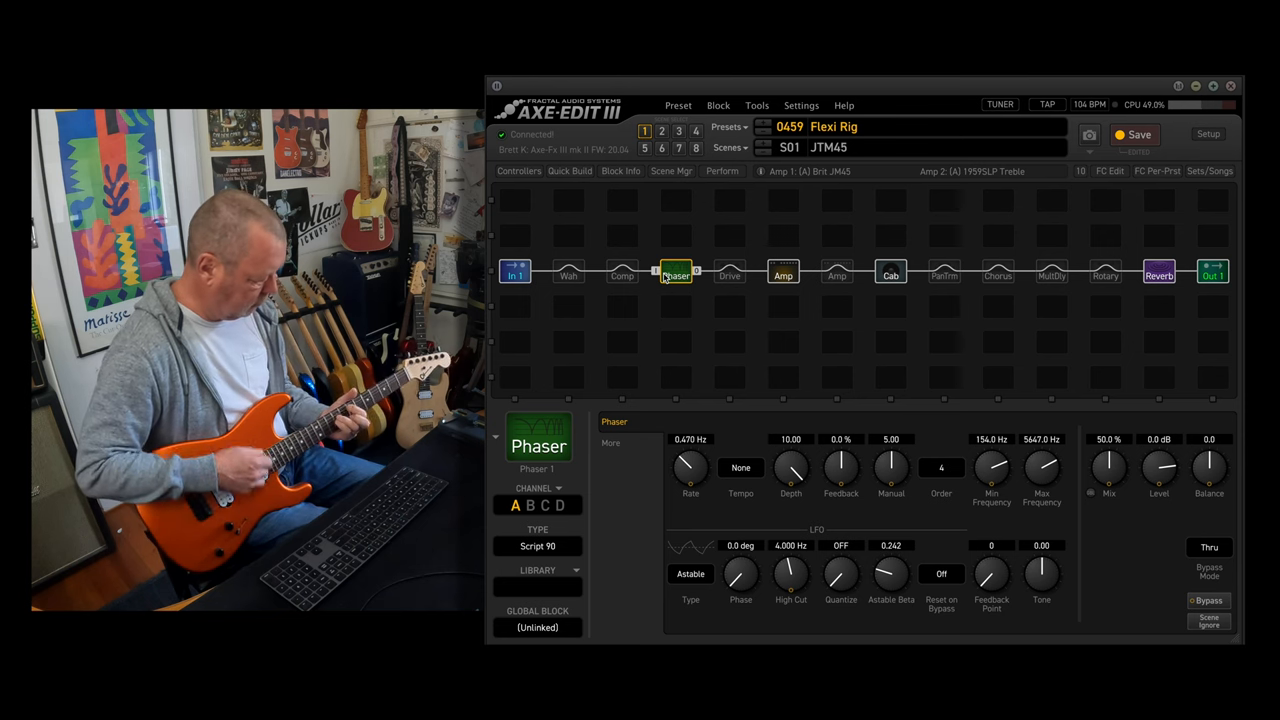
click(663, 277)
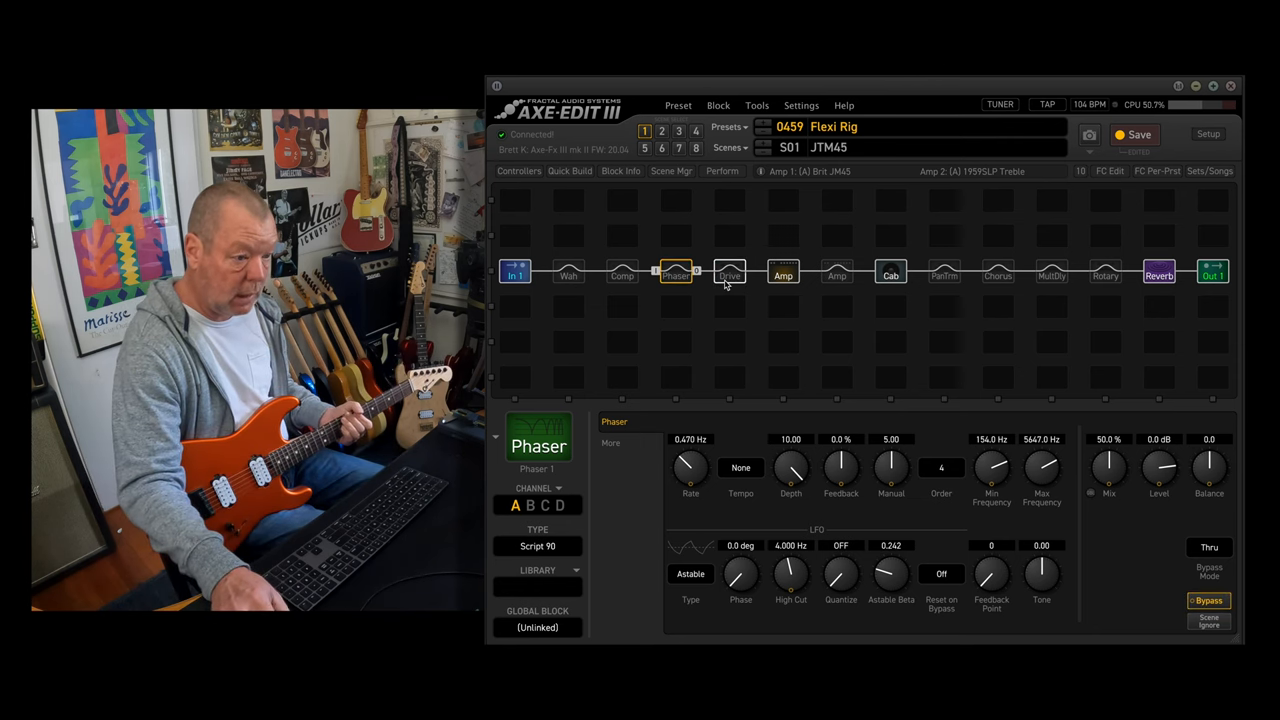
Show the BB Pre drive's settings on channel D, then the amp's.
click(726, 285)
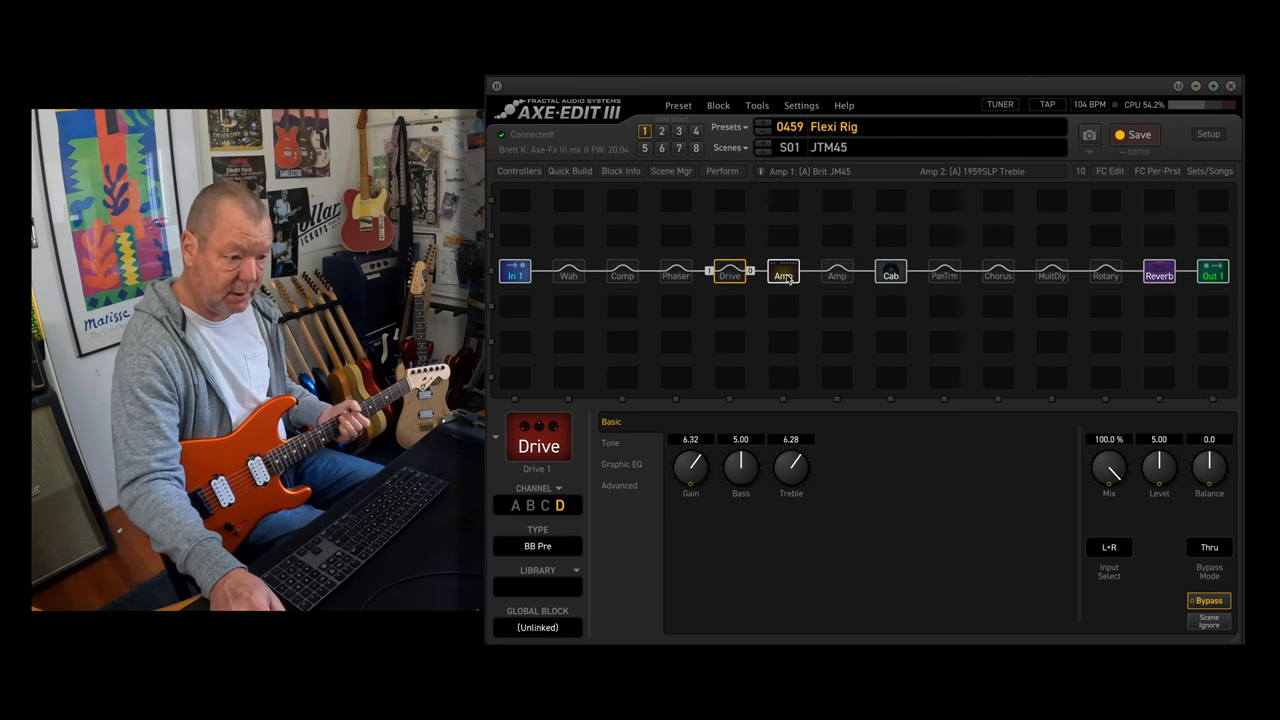
click(789, 279)
Compare the drive with the Brit JM45 amp's tone settings, then show the Warm Stereo chorus.
click(729, 277)
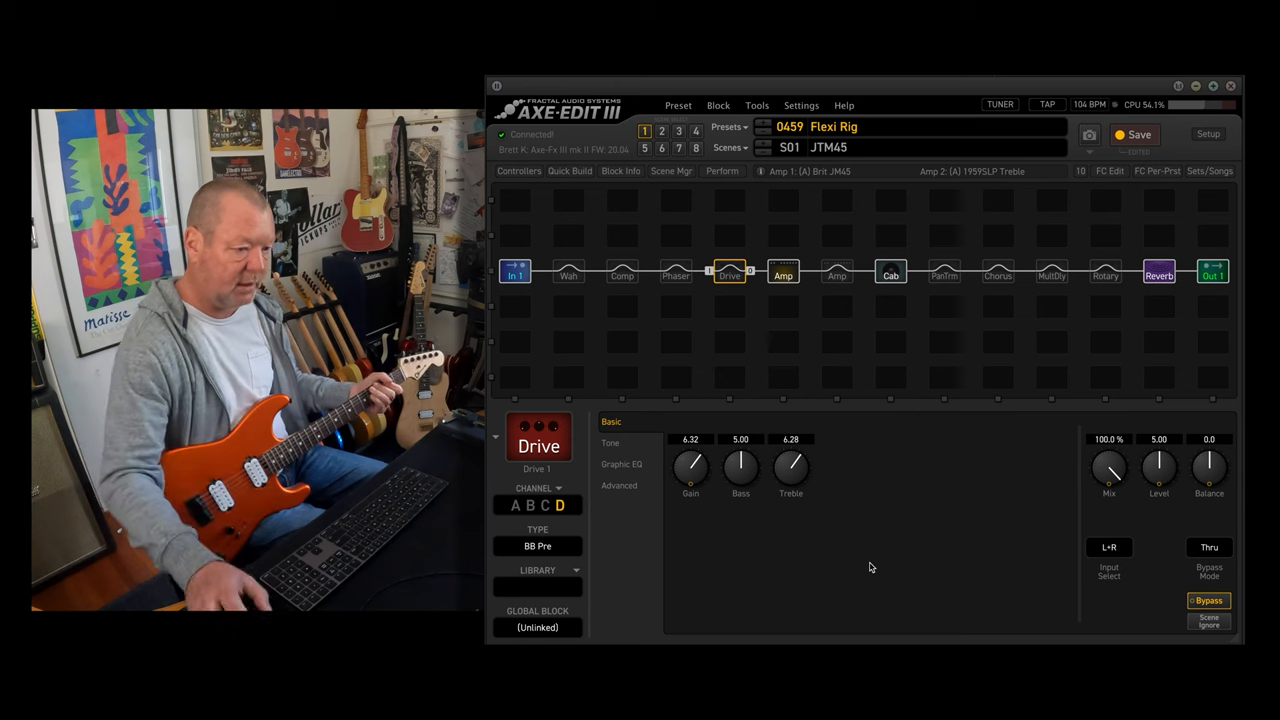
click(783, 268)
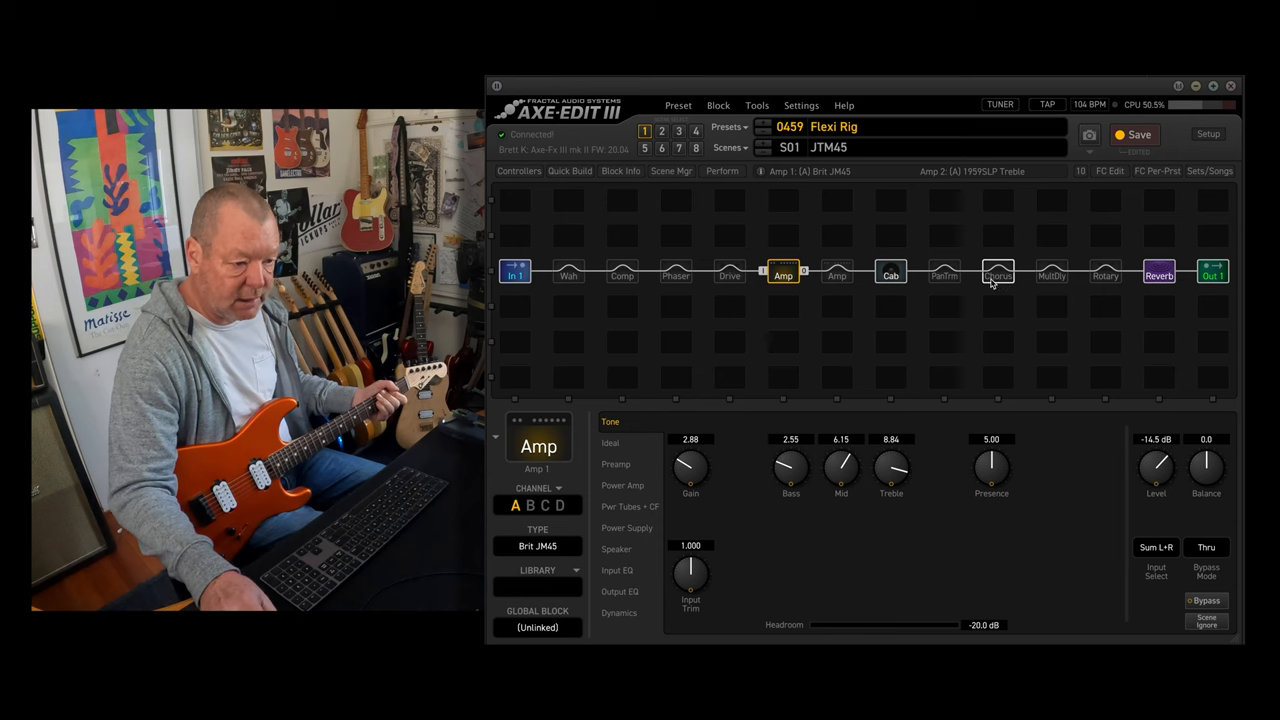
click(992, 283)
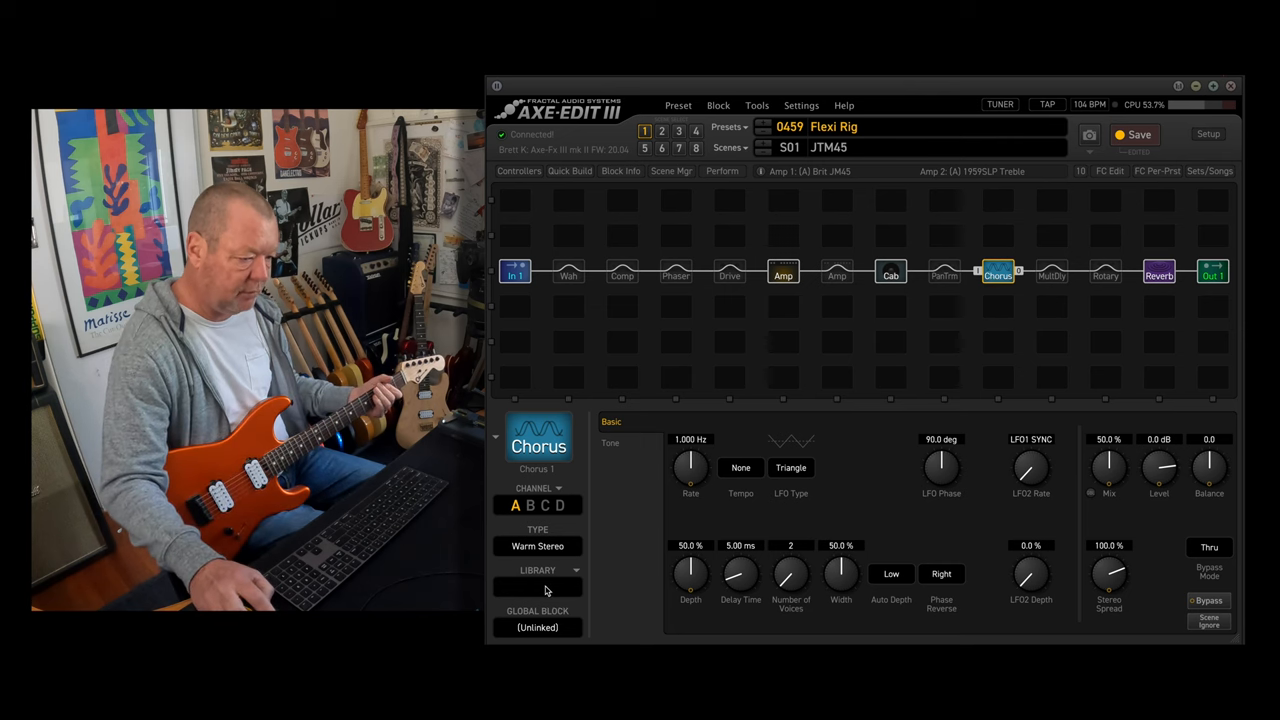
Raise the Chorus high cut to 9817.5 Hz on its Tone page, then show the Rotary block.
click(612, 445)
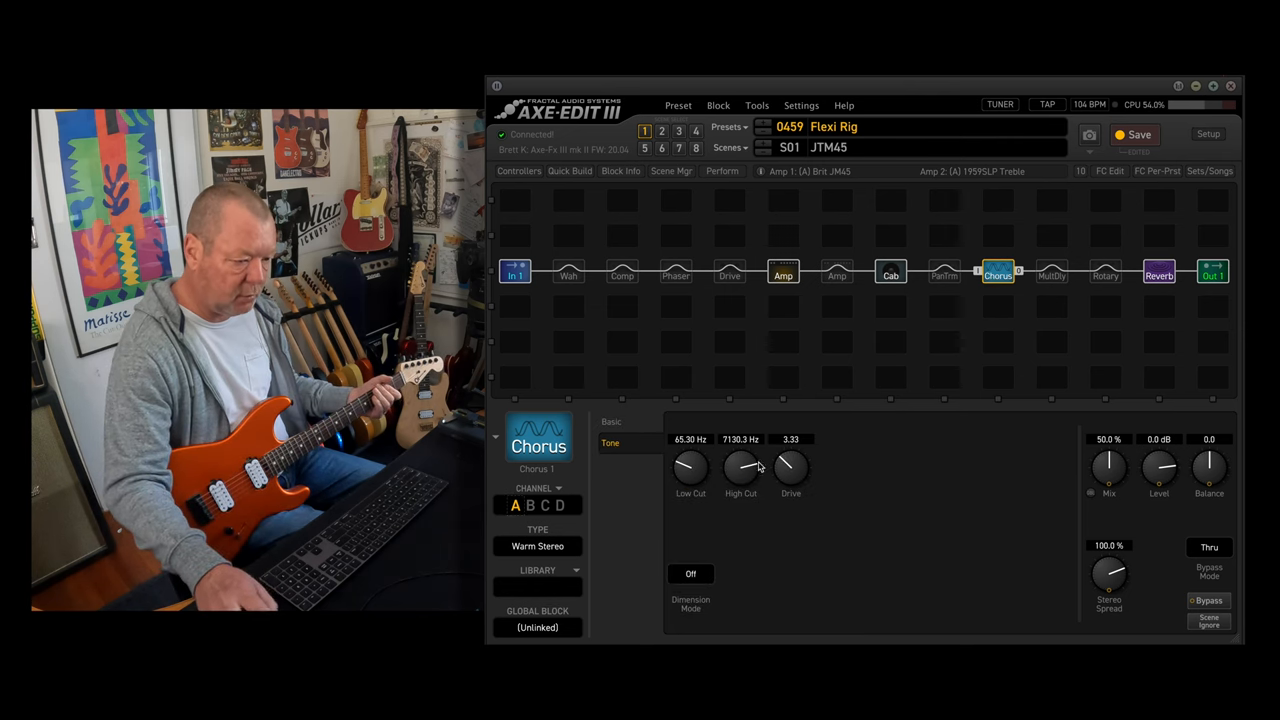
drag(740, 483, 742, 468)
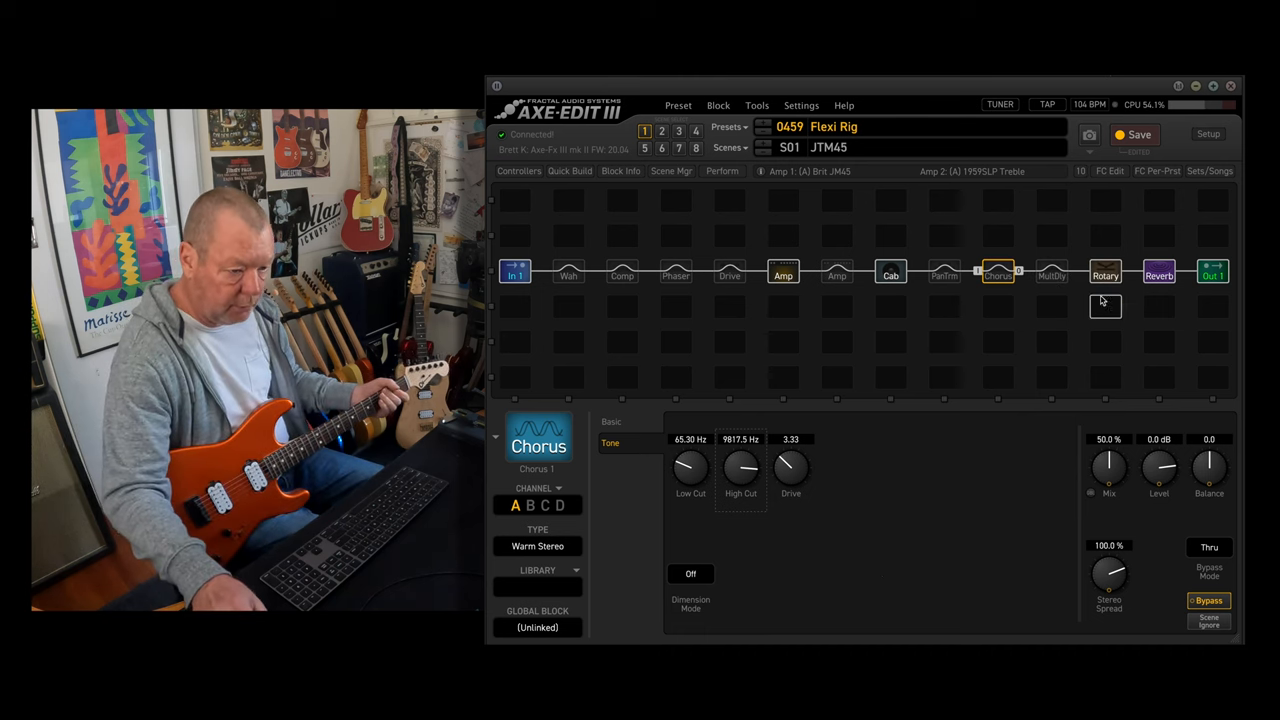
click(1105, 272)
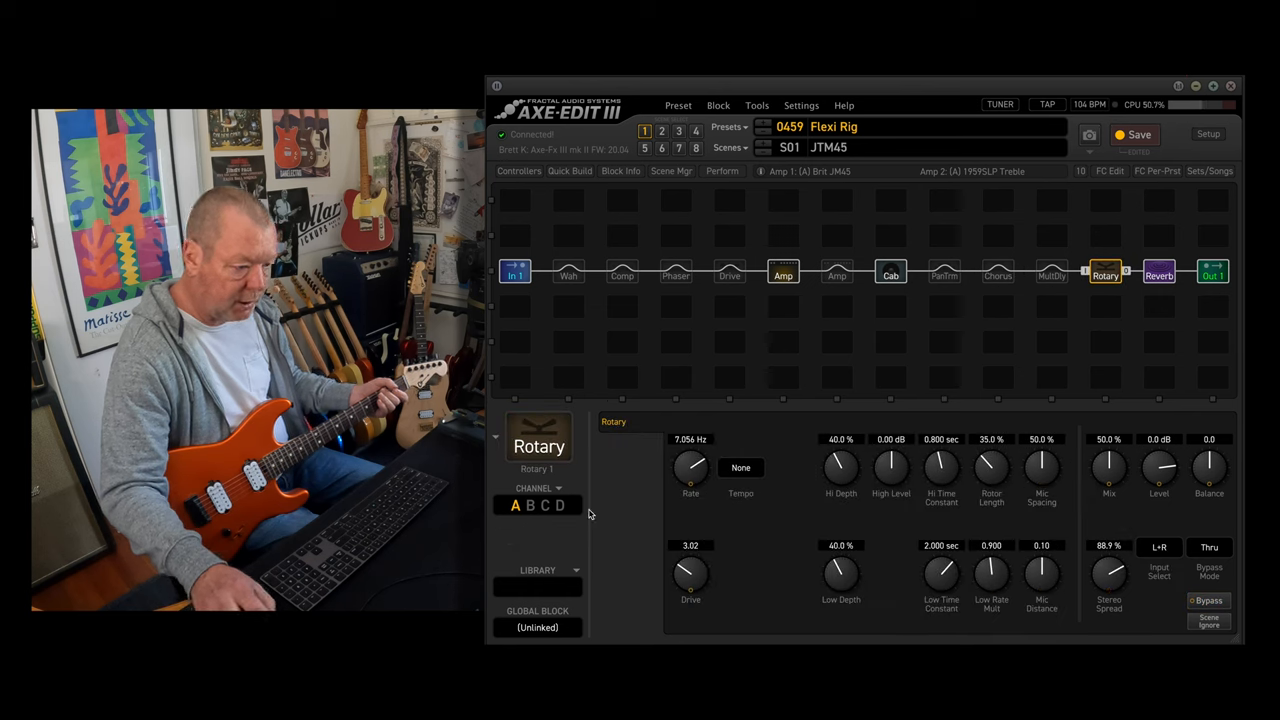
Try the Rotary on channel B with its 2.004 Hz rate, check its footswitch, and return to the grid's scene list.
click(530, 507)
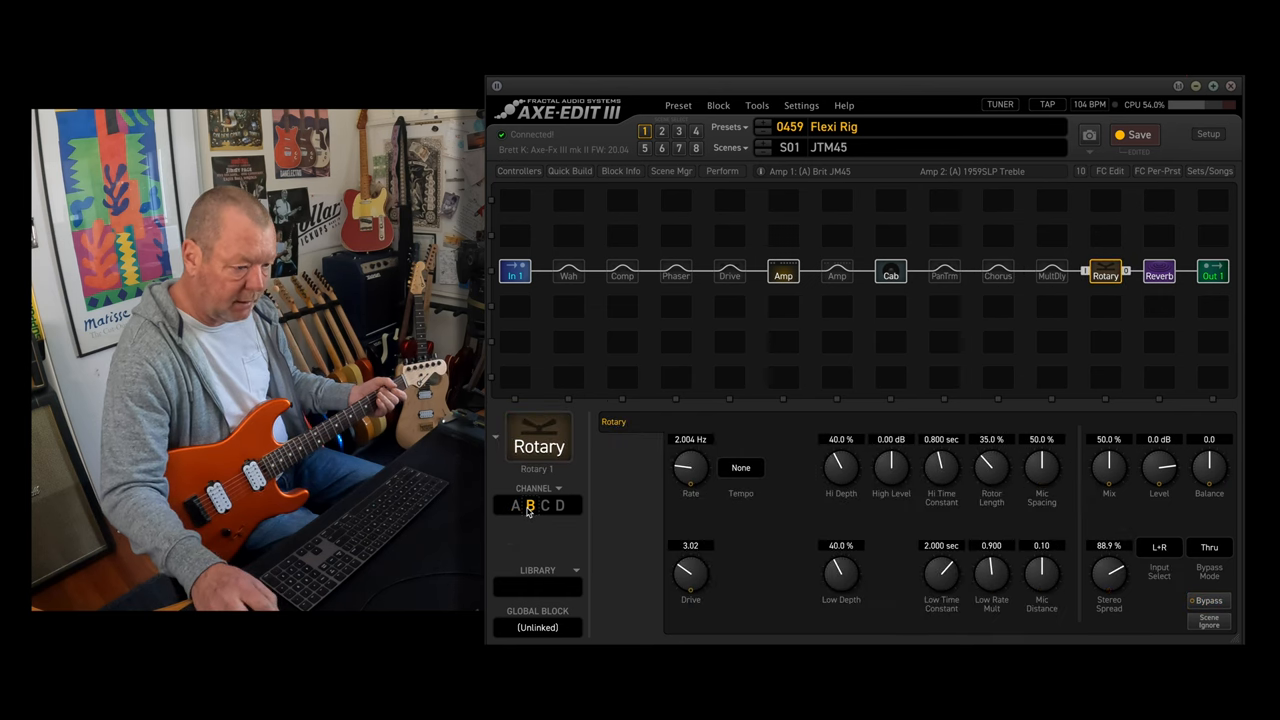
click(517, 507)
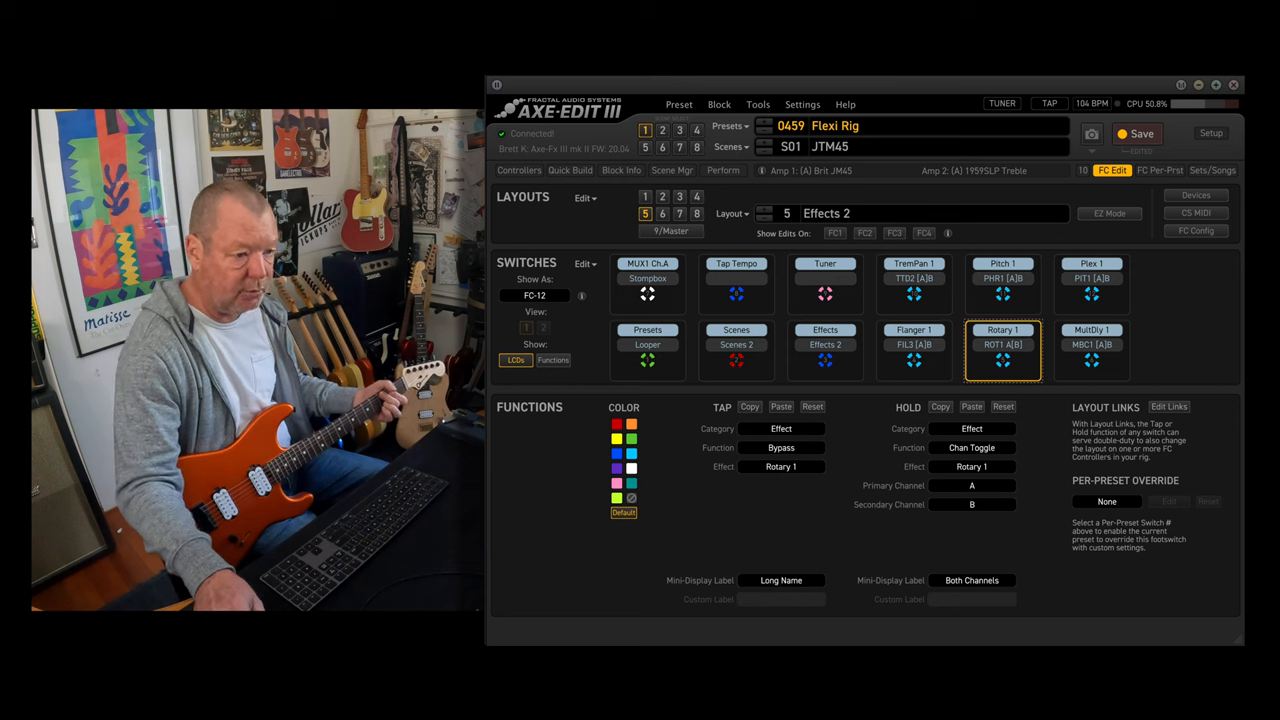
click(1112, 170)
click(730, 147)
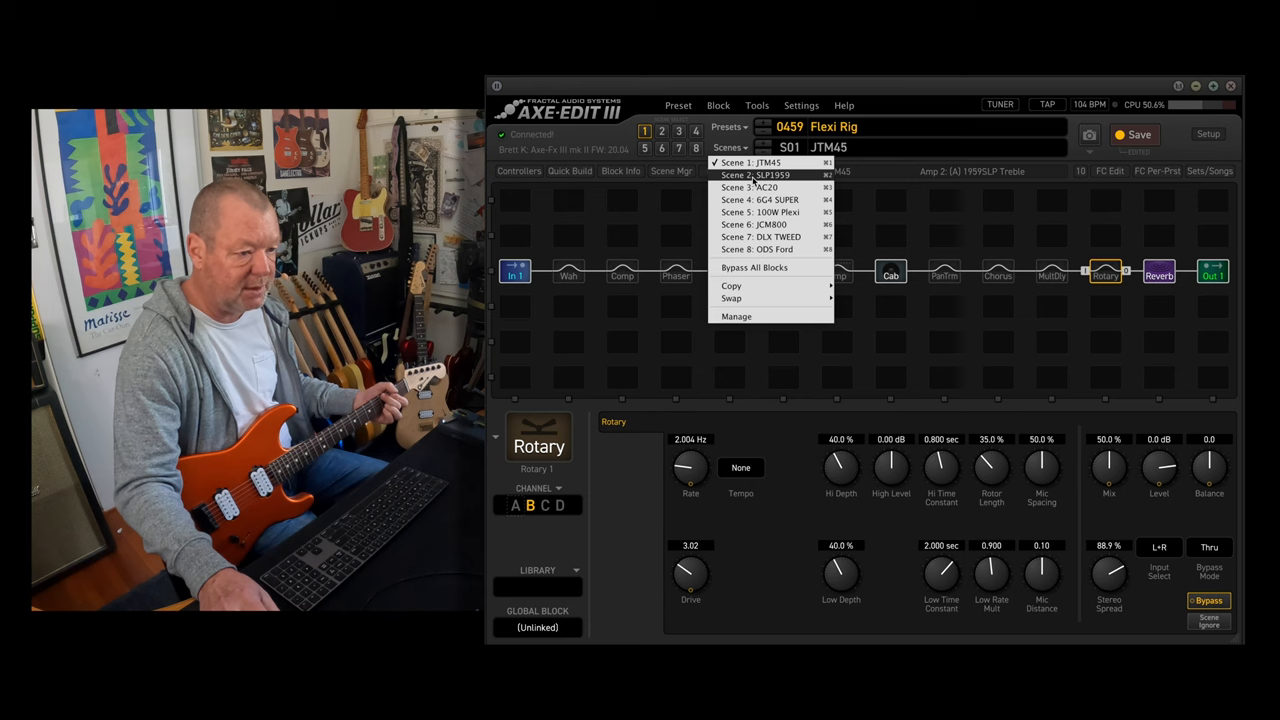
Switch to scene 2 SLP1959 and bypass its Drive block.
click(753, 175)
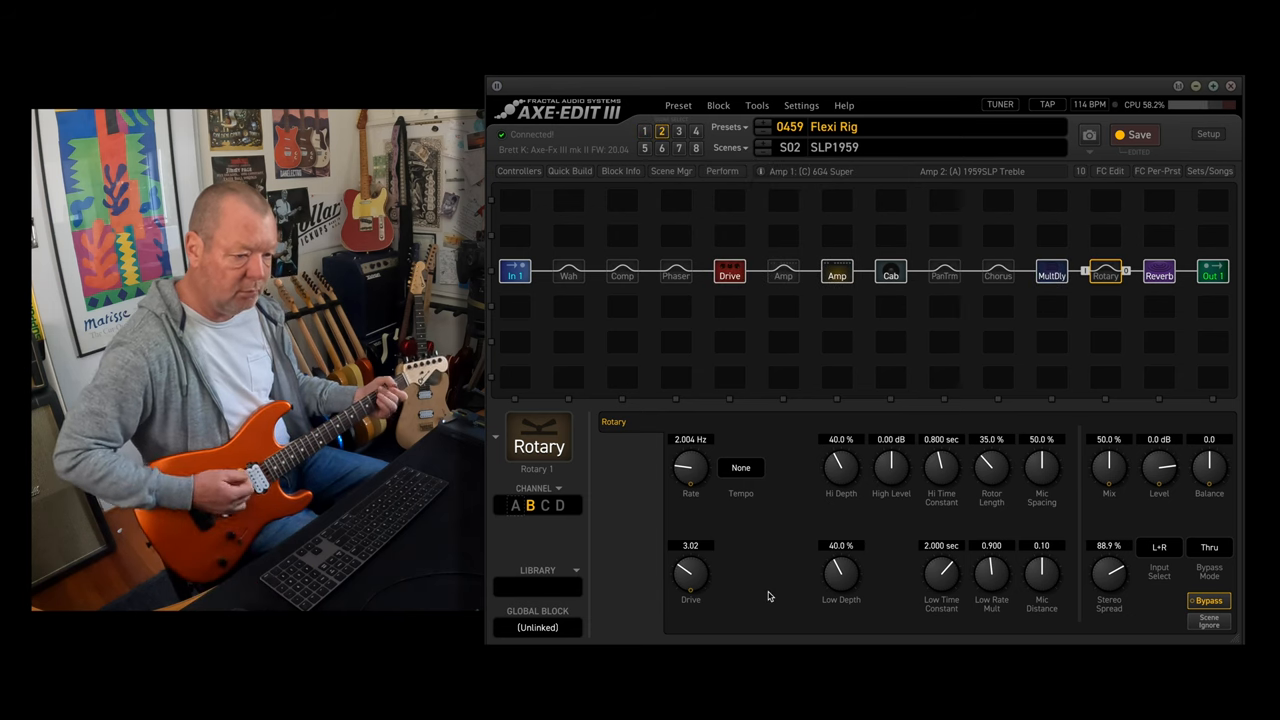
click(722, 276)
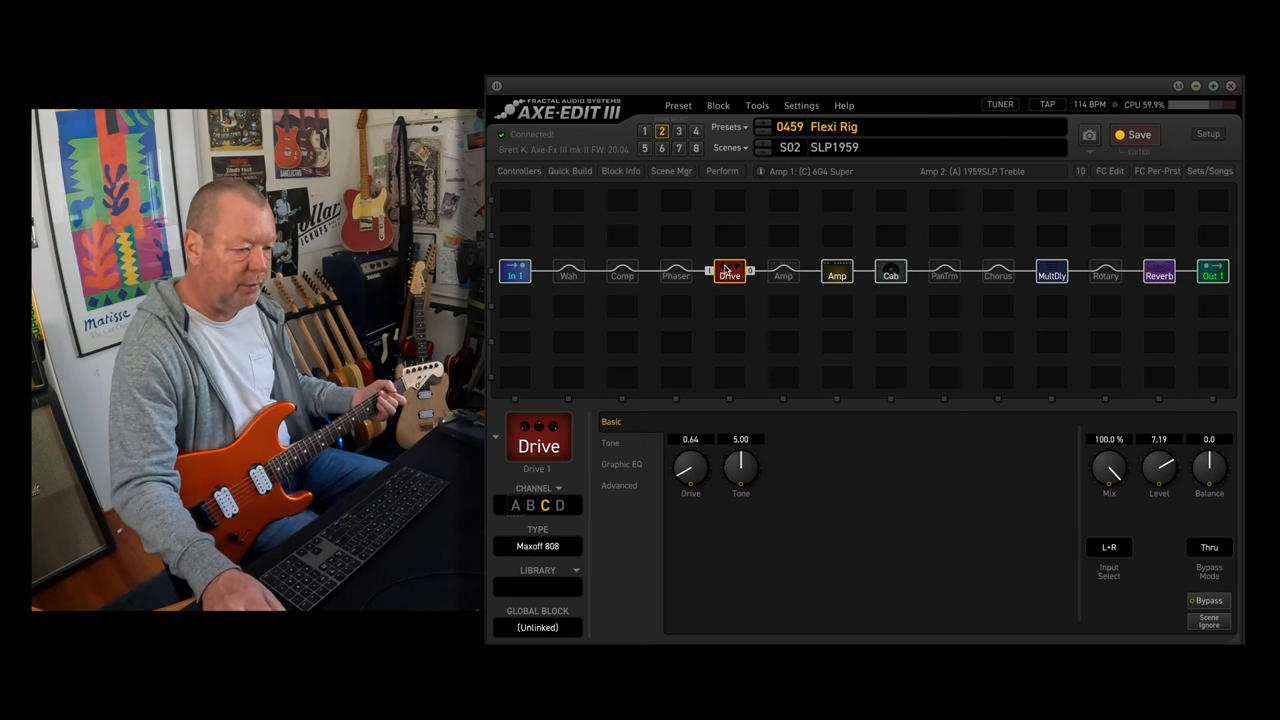
click(726, 270)
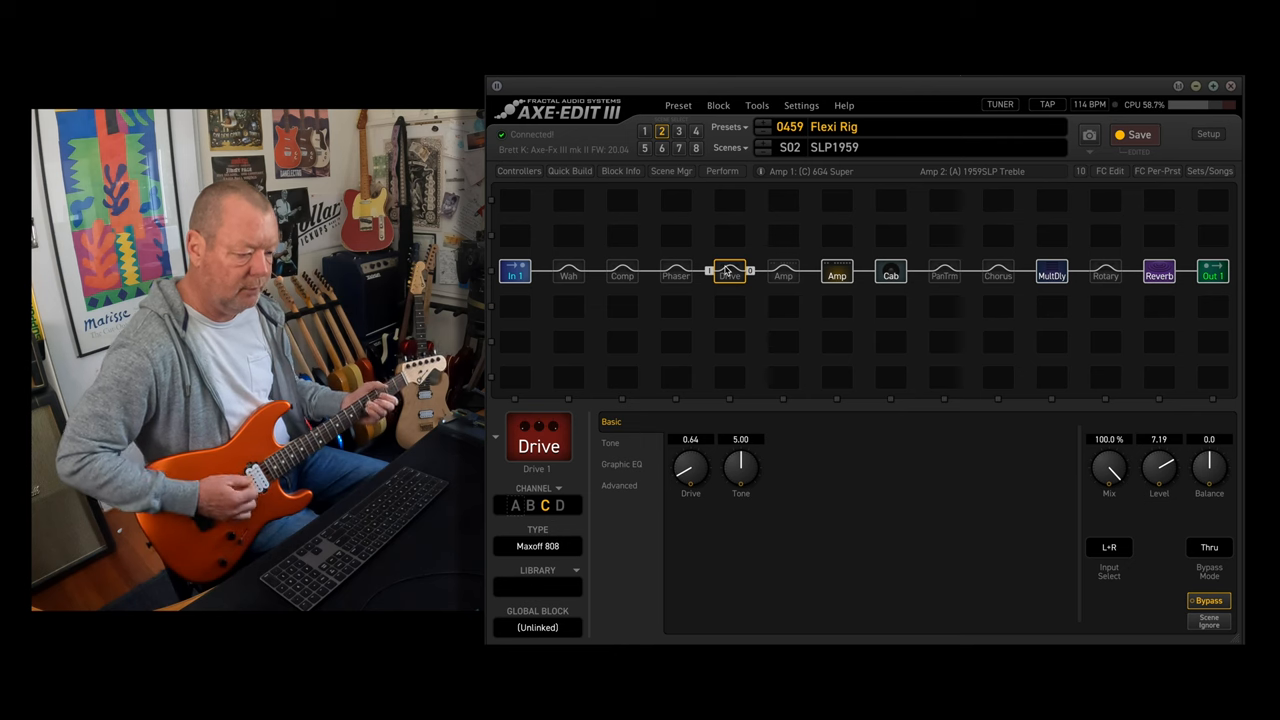
Inspect the second amp's 1959SLP Treble tone settings, then reopen the scene list.
click(843, 285)
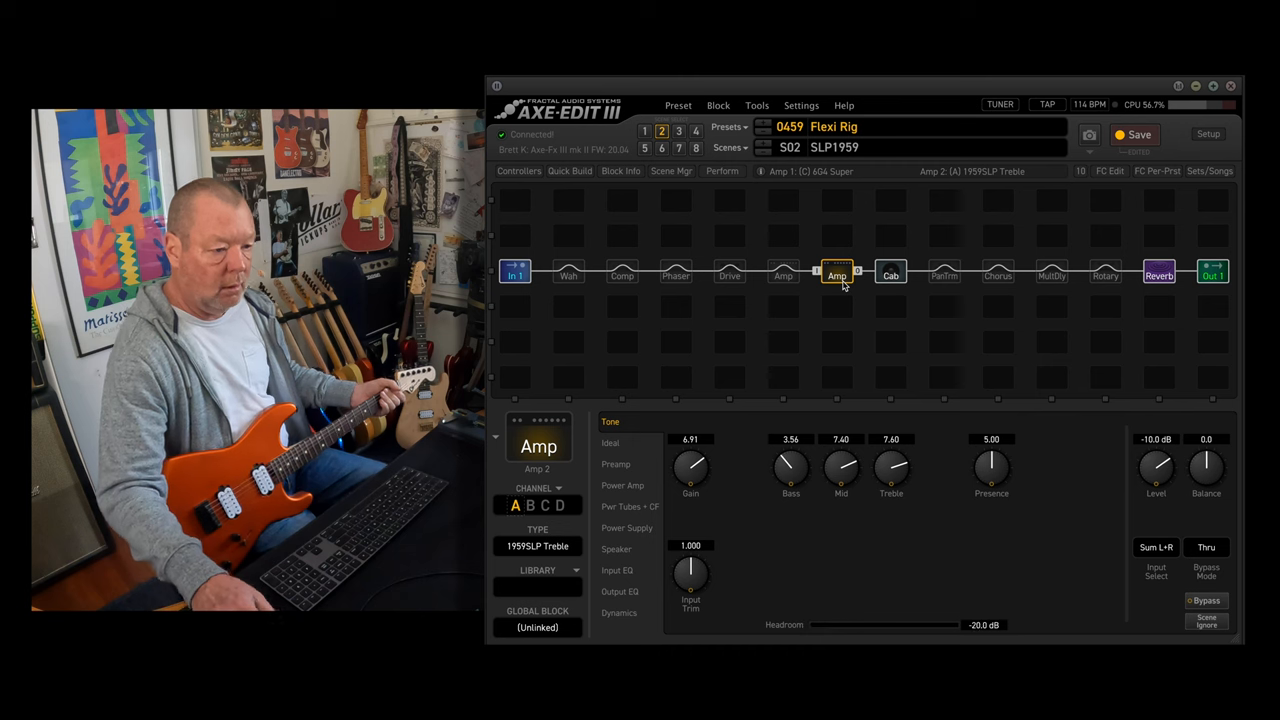
click(730, 147)
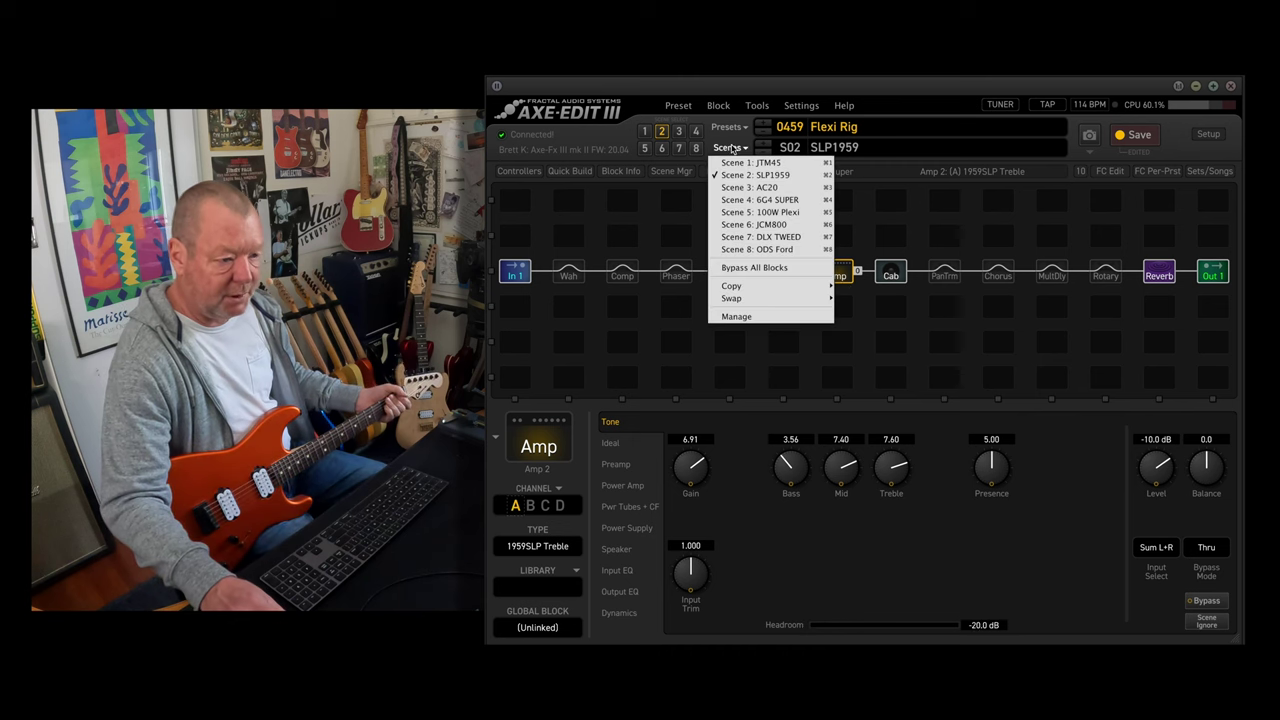
Switch to scene 3 AC20 and show the first amp's AC-20 12AX7 Treble settings, then reopen the scene list.
click(760, 188)
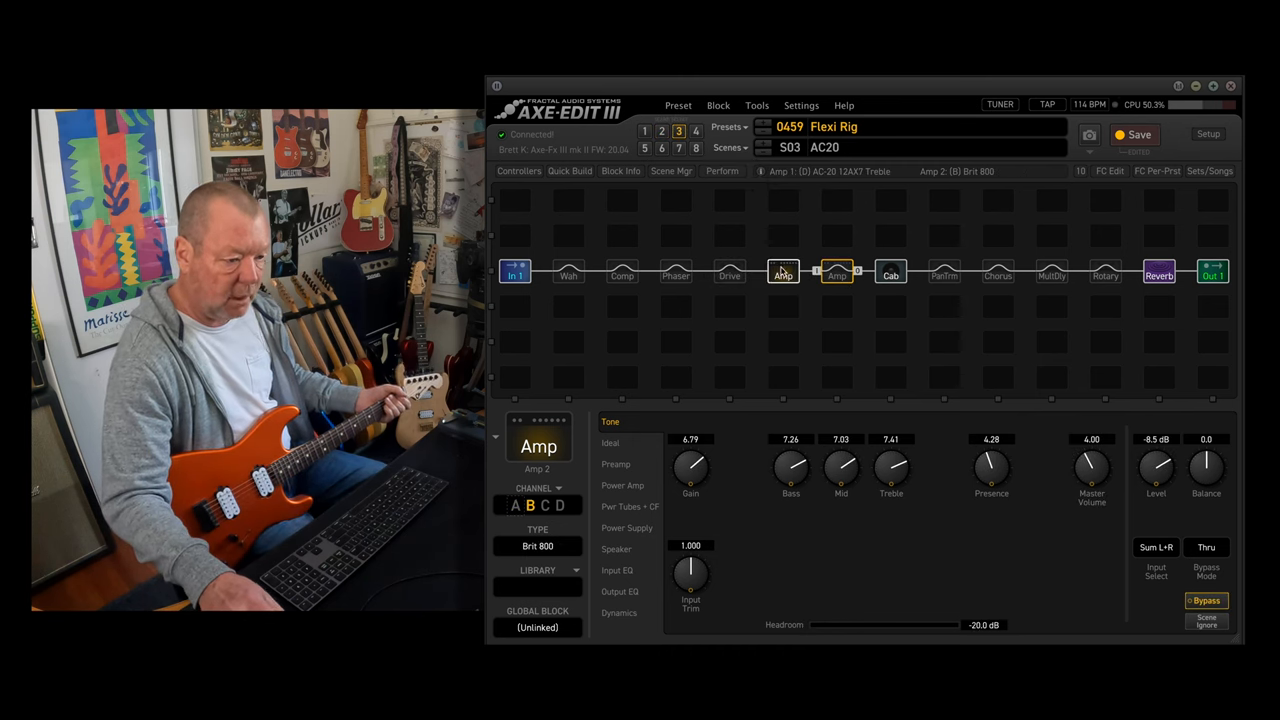
click(783, 272)
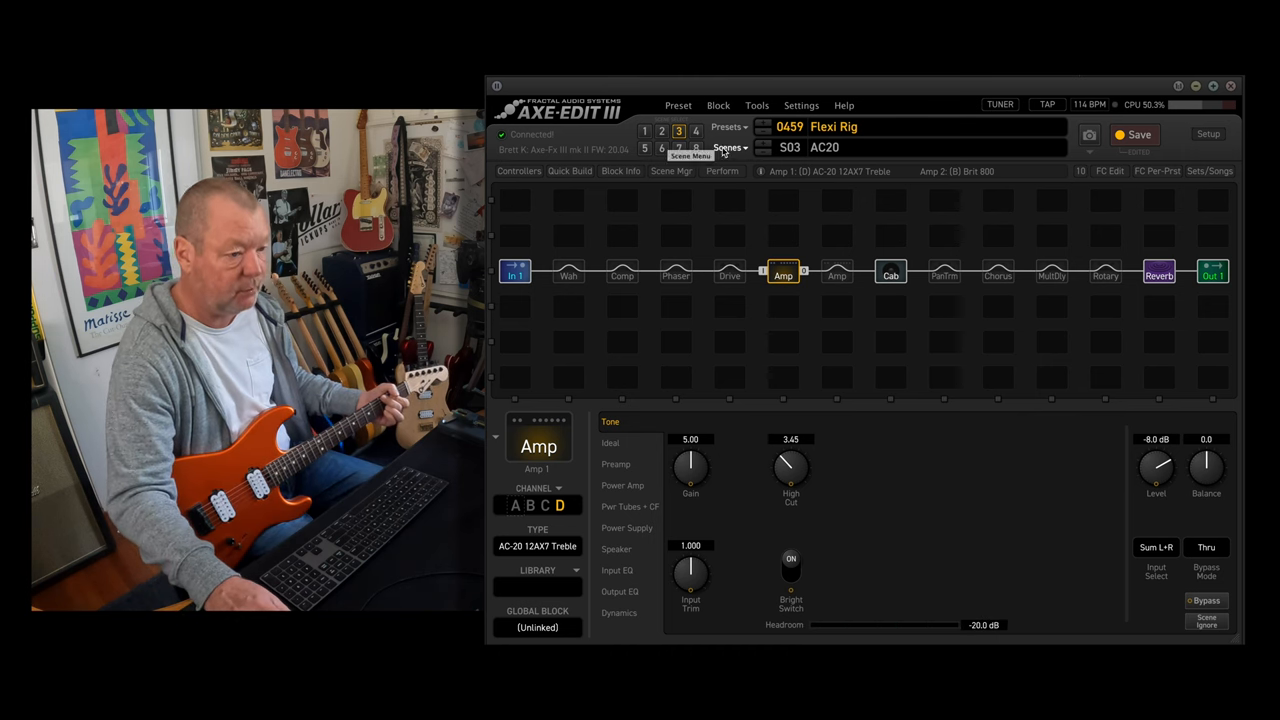
click(727, 150)
Load scene 4 6G4 SUPER and show its Dynamicomp compressor on channel B.
click(755, 200)
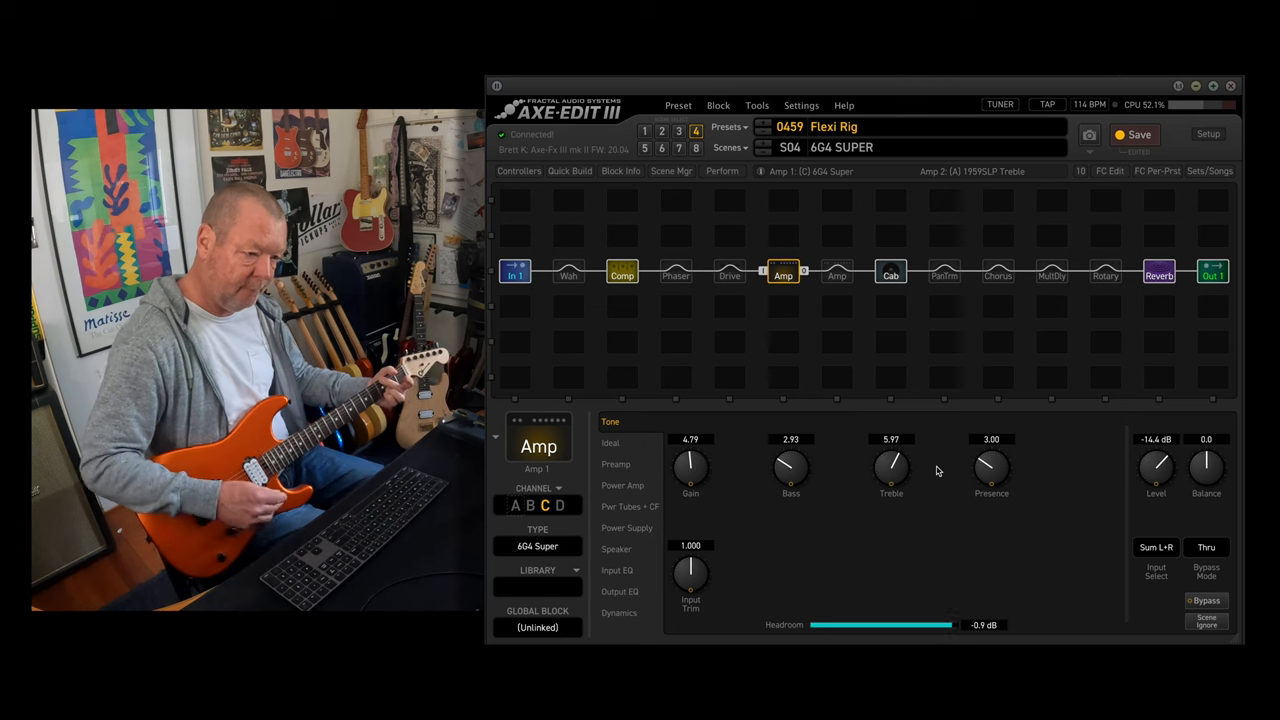
click(622, 272)
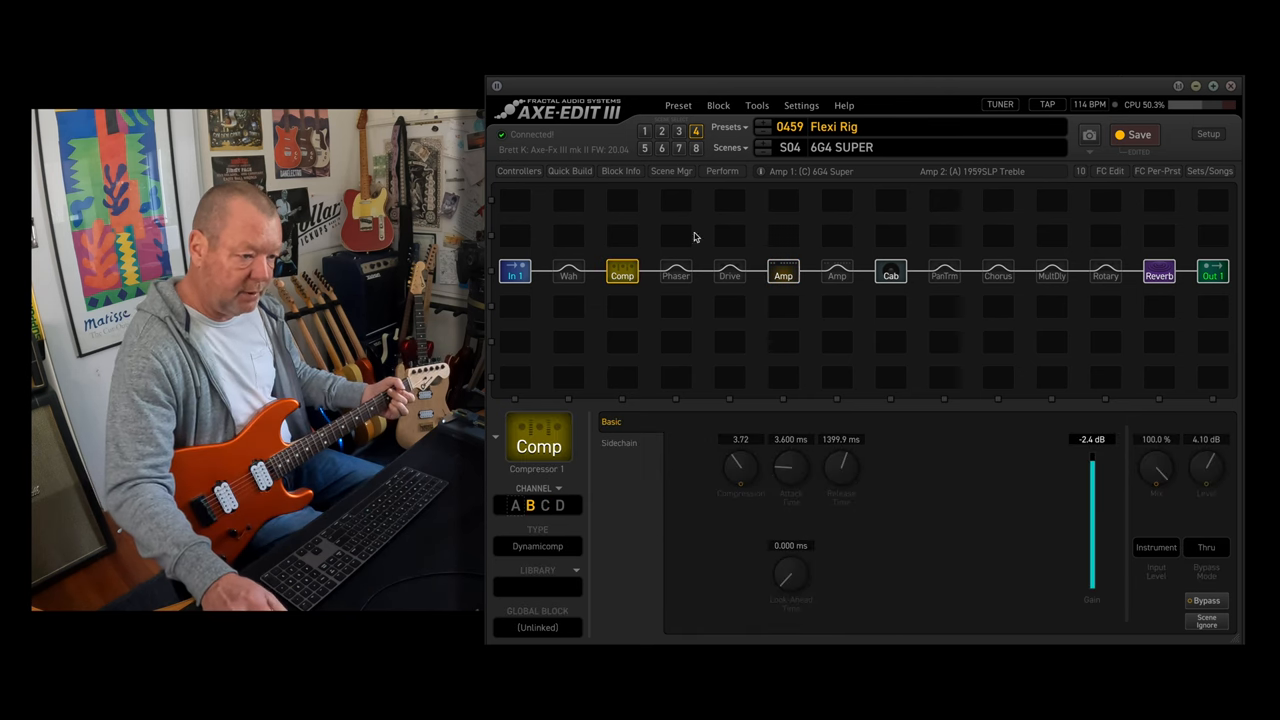
click(728, 150)
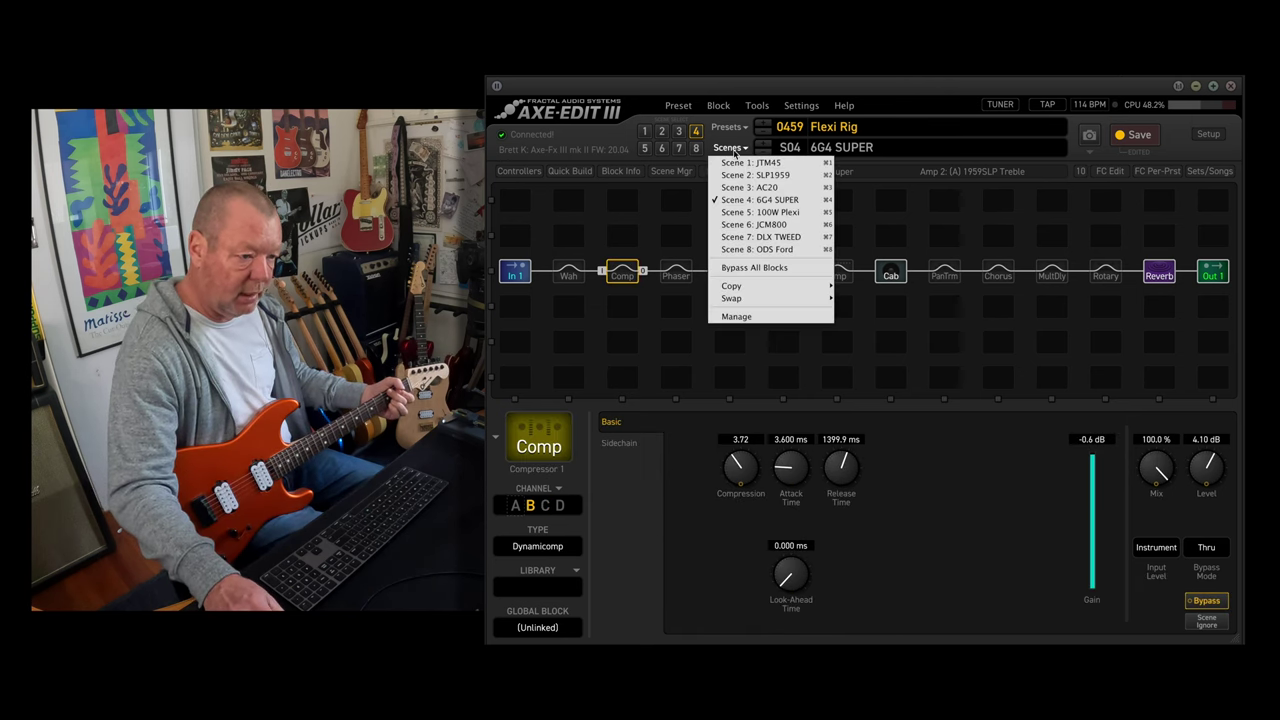
Load scene 5 100W Plexi and review its Amp and Cab block settings.
click(790, 213)
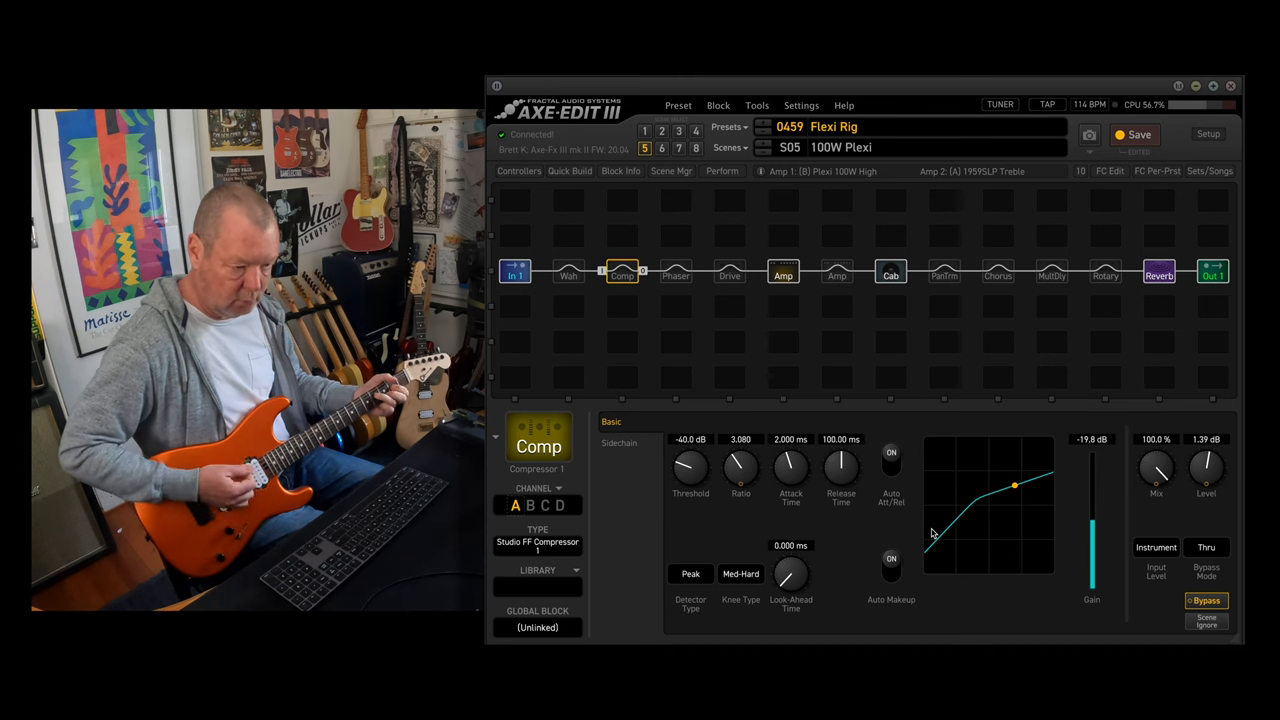
click(784, 276)
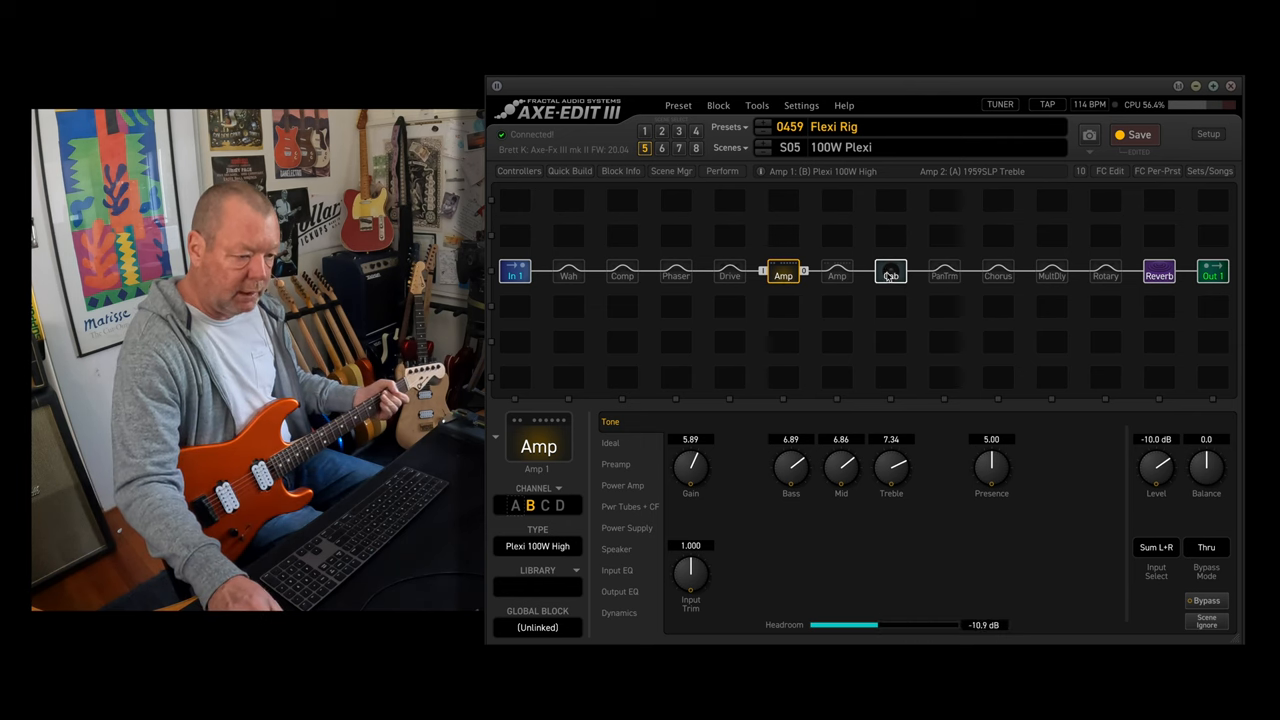
click(890, 277)
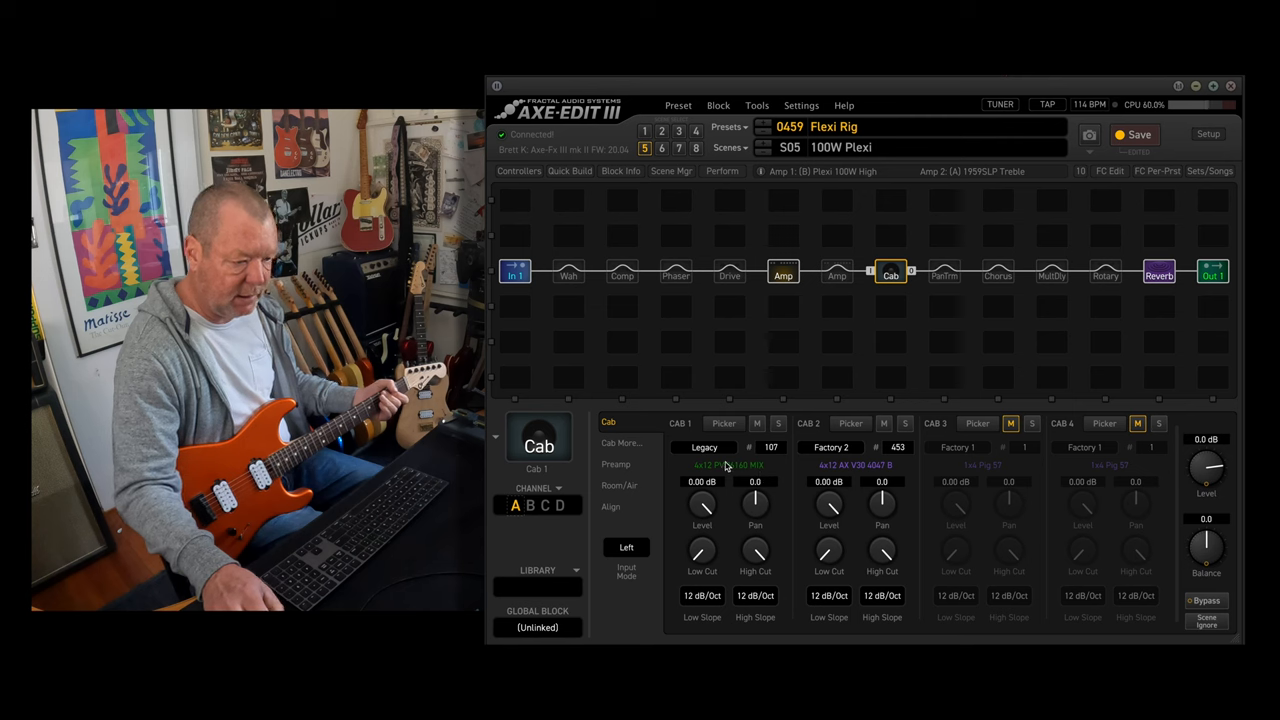
click(784, 277)
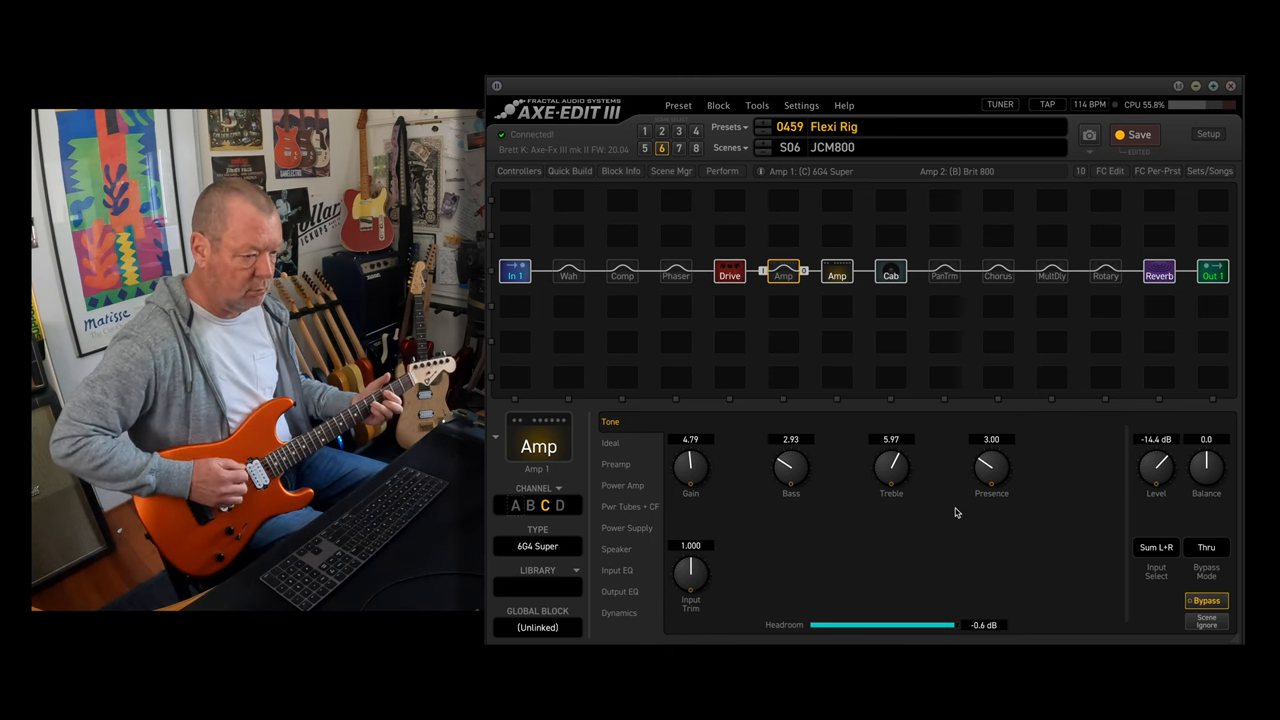
Compare the Drive block's Maxoff 808 (C) and Klone Chiron (A) channels, ending on Klone Chiron.
click(729, 272)
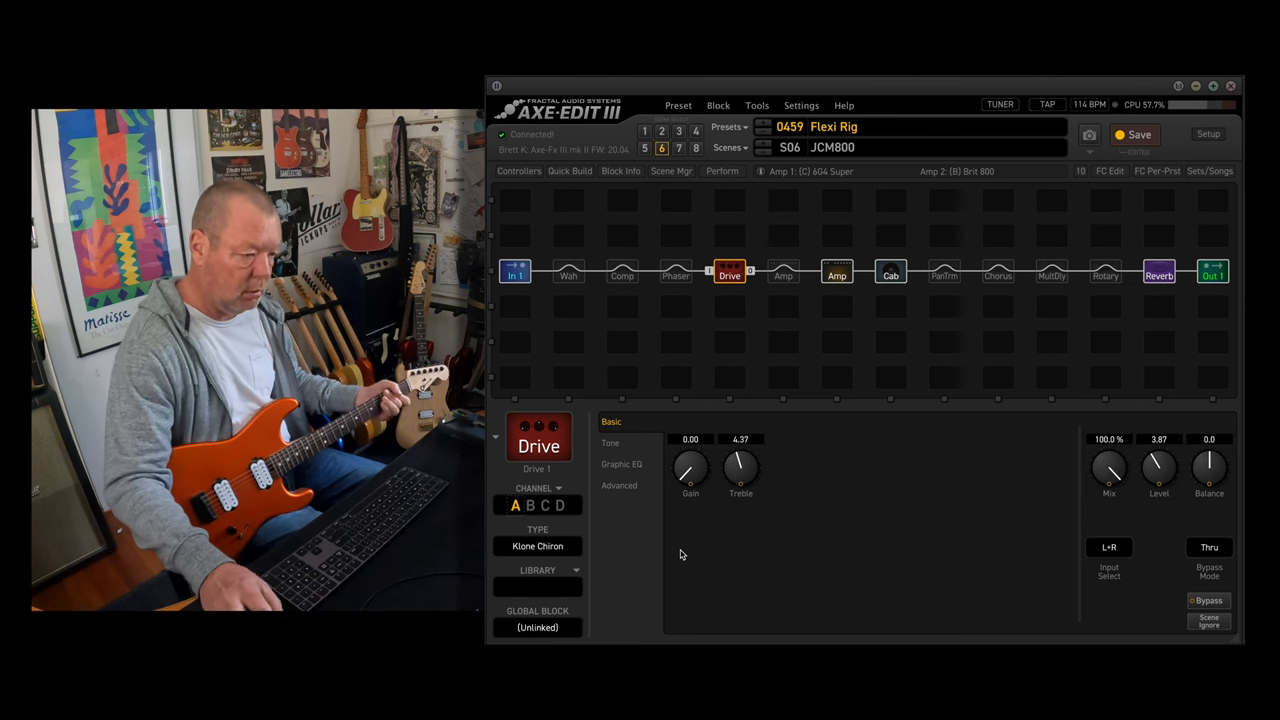
click(546, 506)
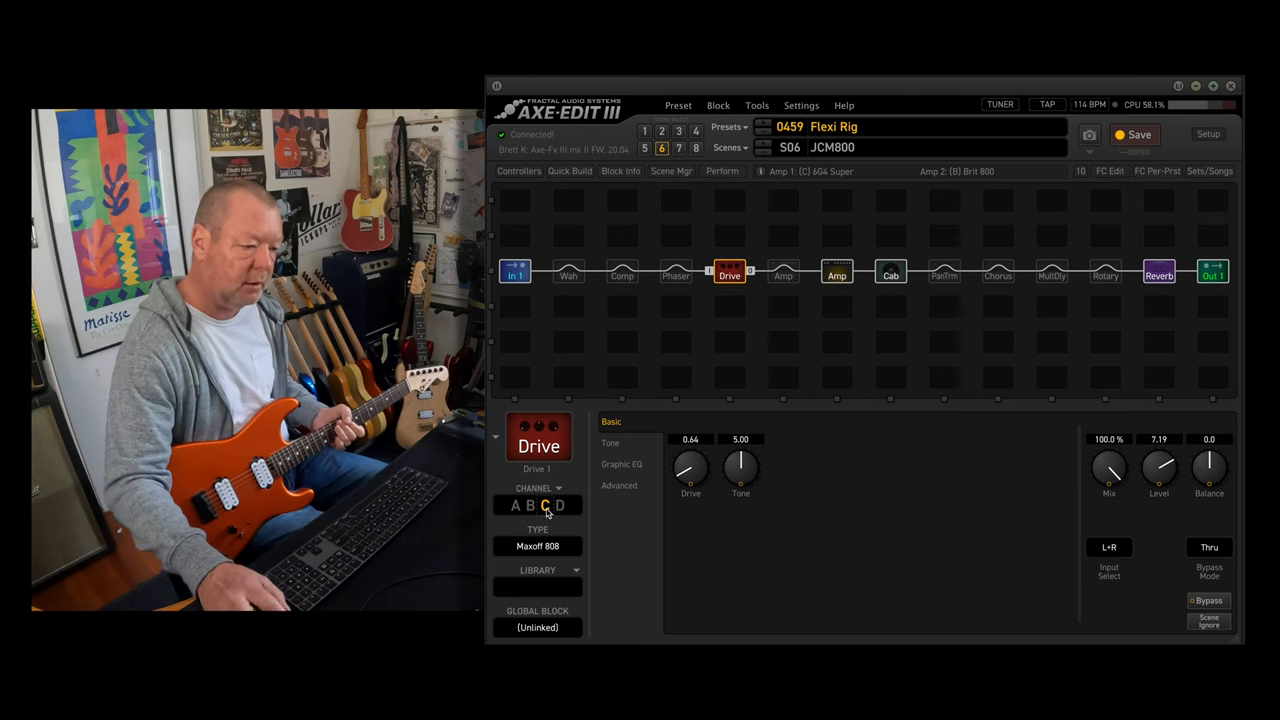
click(515, 505)
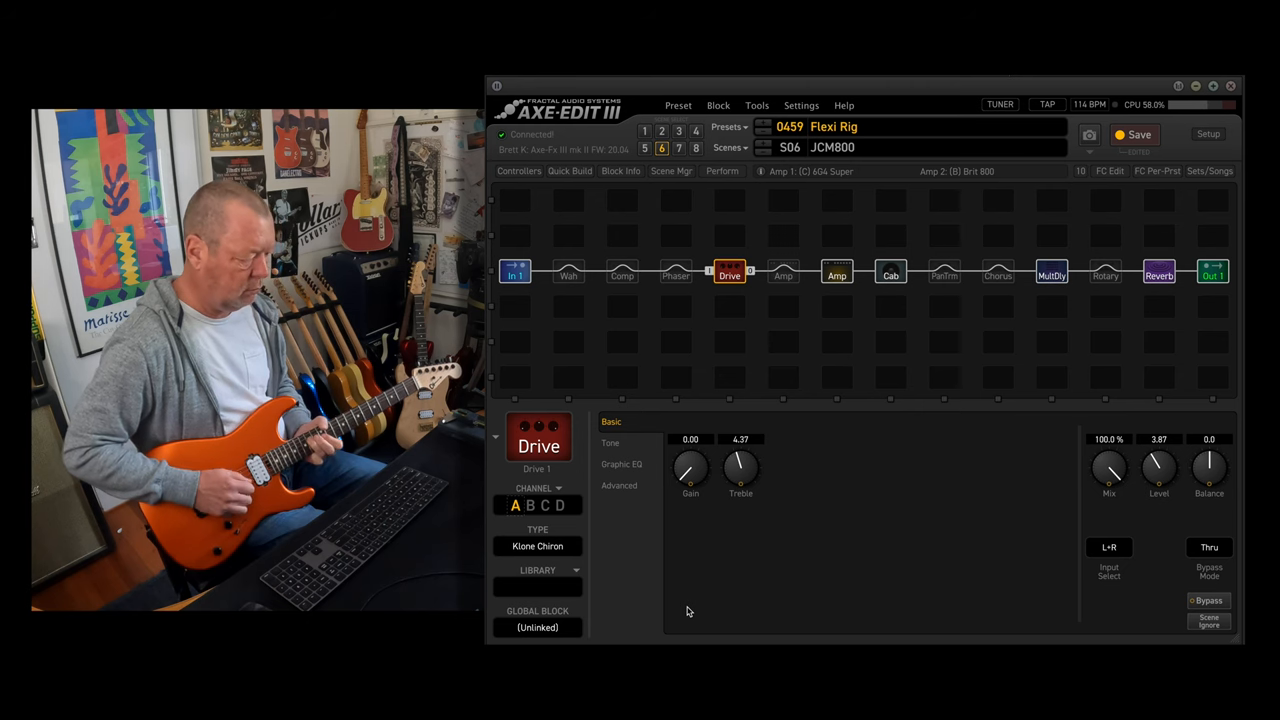
click(545, 506)
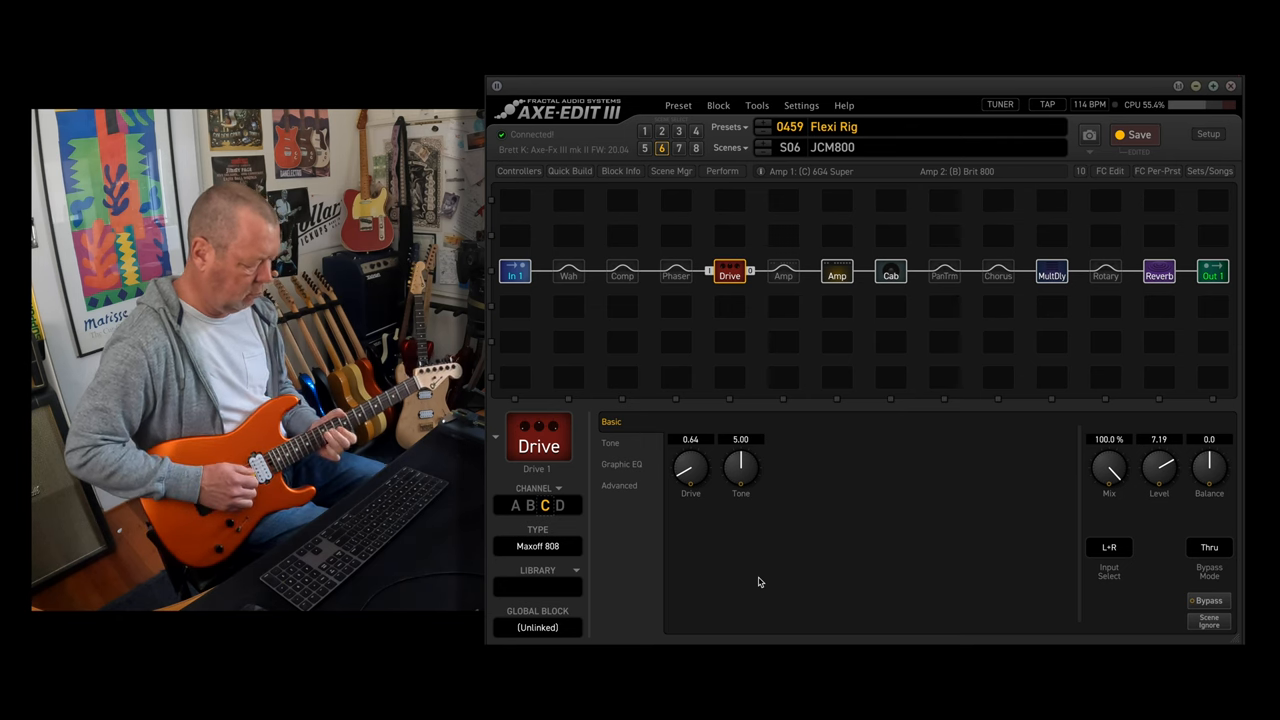
click(515, 505)
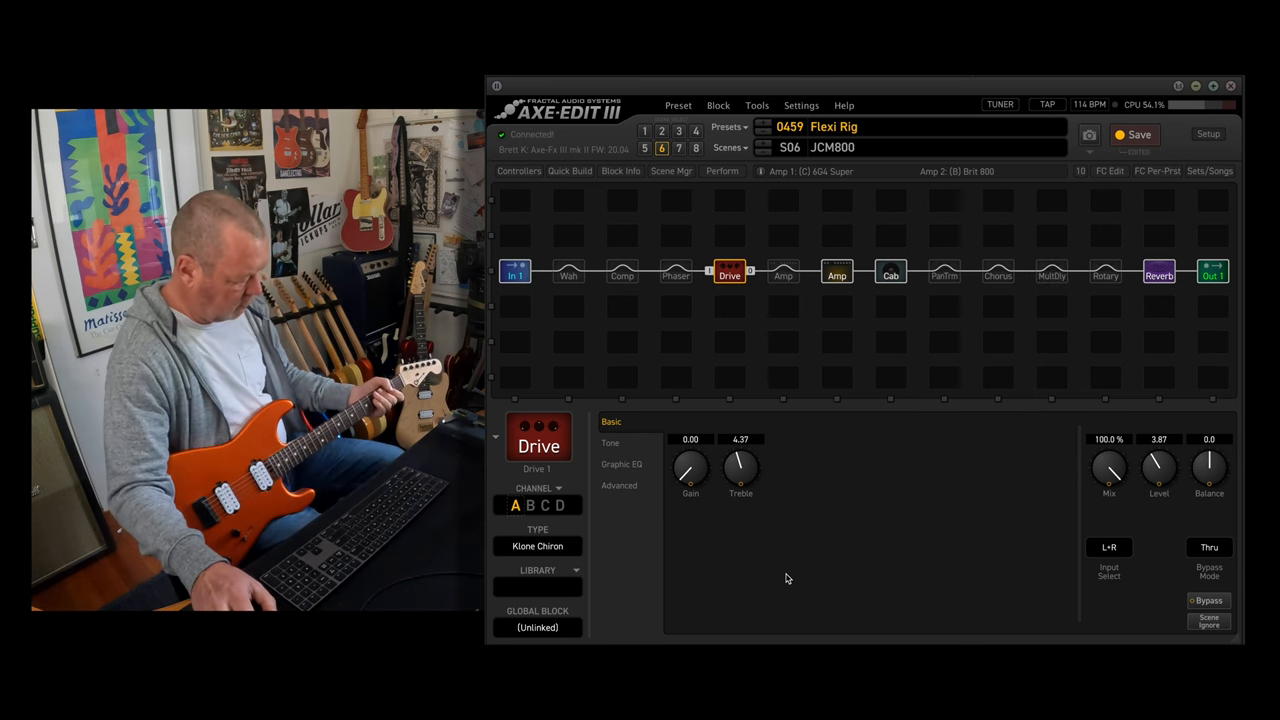
Load scene 7 DLX TWEED and raise the Deluxe Tweed amp's Bright Gain to about 7.8.
click(730, 147)
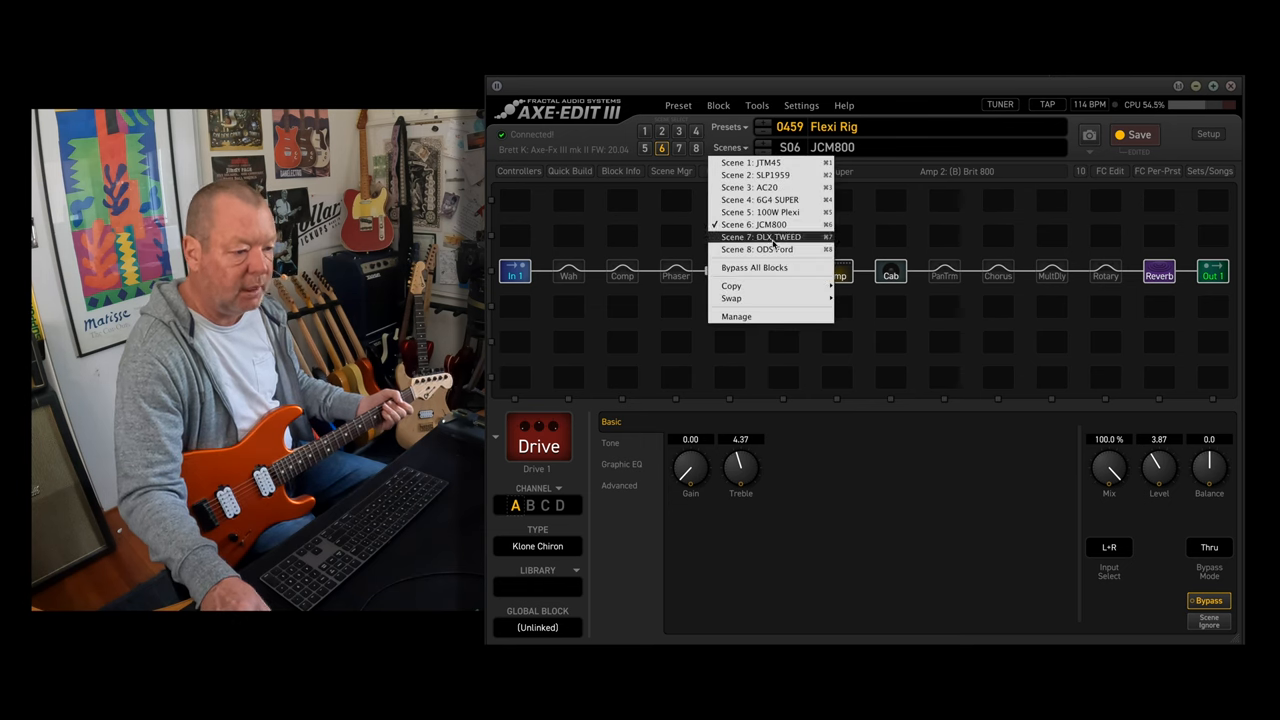
click(770, 237)
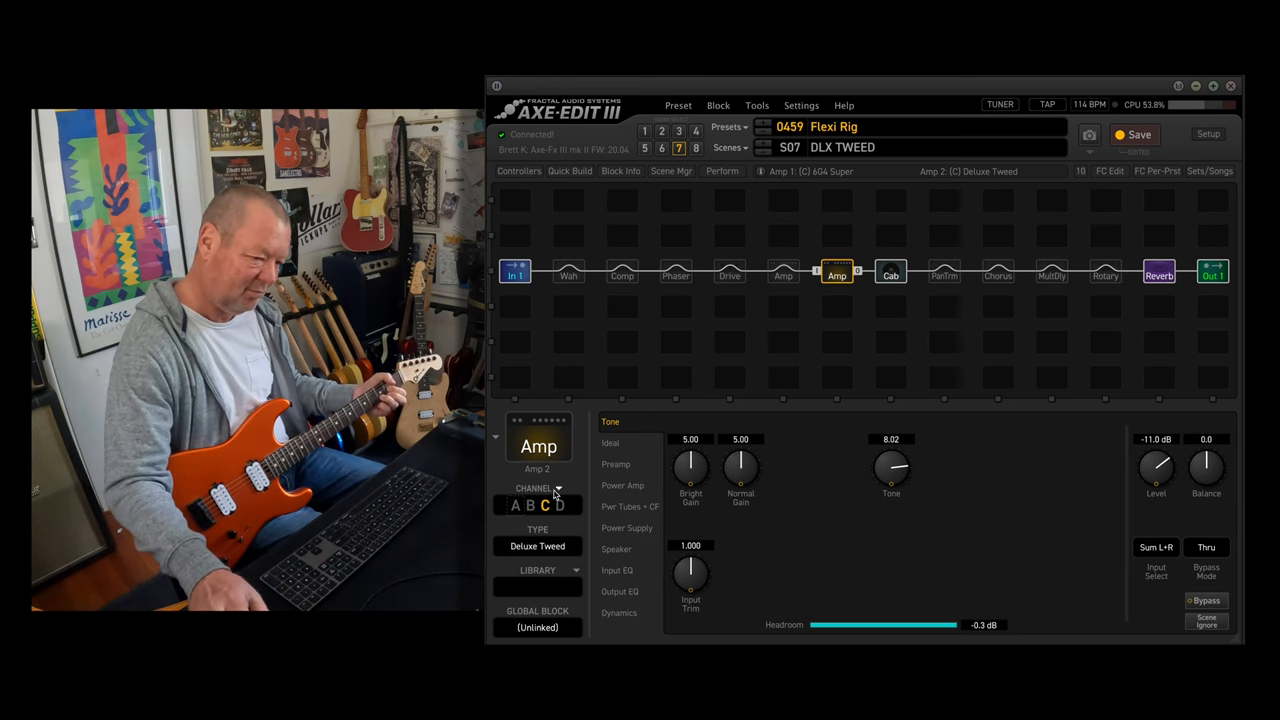
mouse_move(690, 488)
mouse_down()
mouse_move(703, 430)
mouse_move(863, 548)
mouse_up()
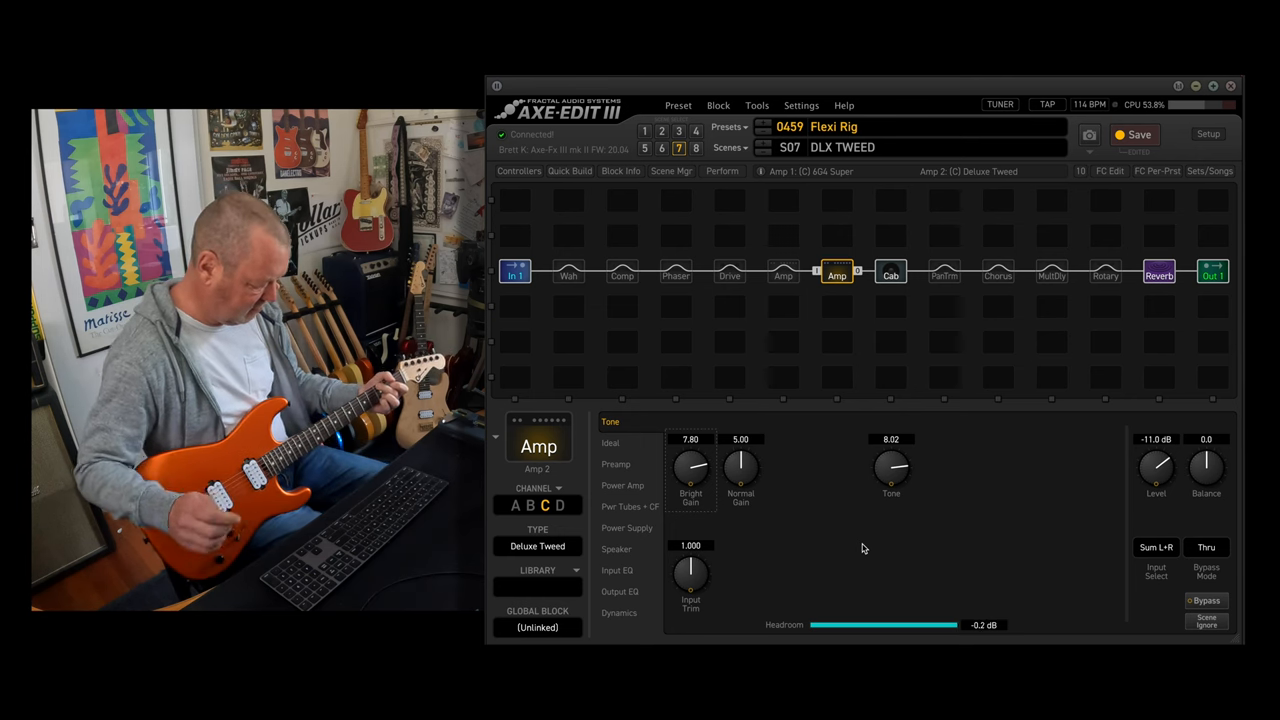
Engage the tremolo/panner, then review the multitap delay, Deluxe Tweed amp and drive settings.
click(940, 275)
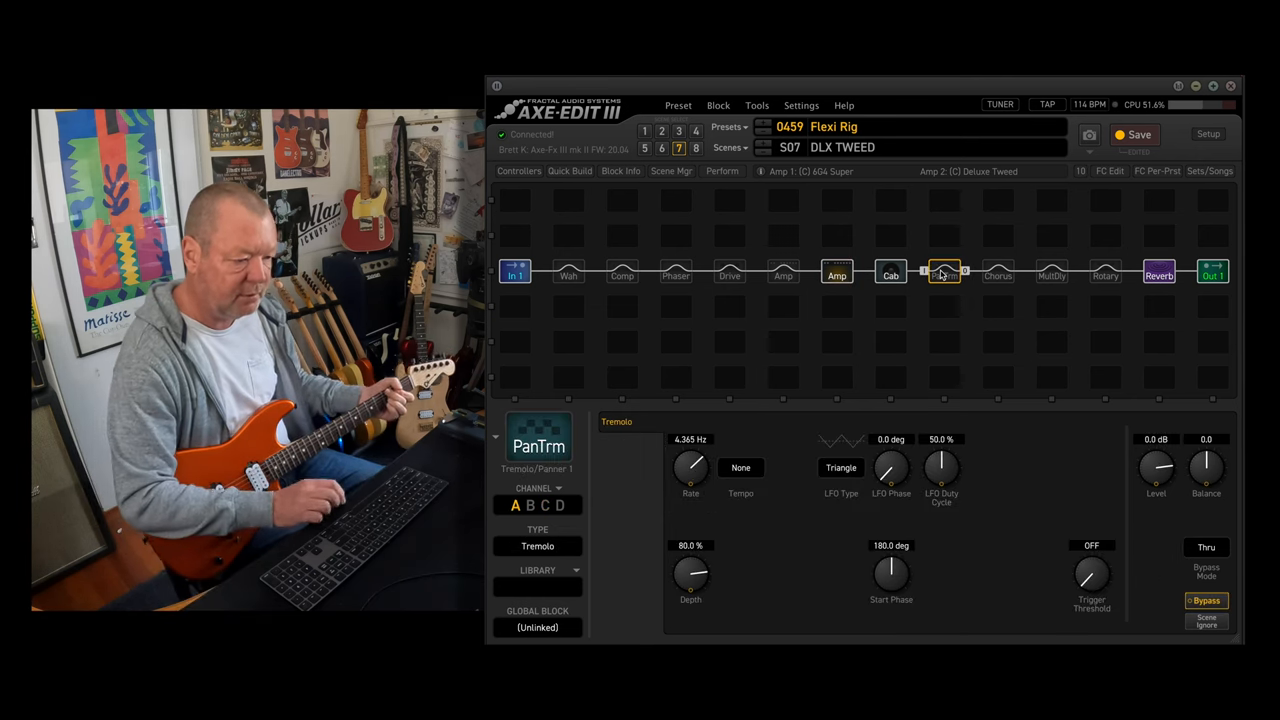
key(b)
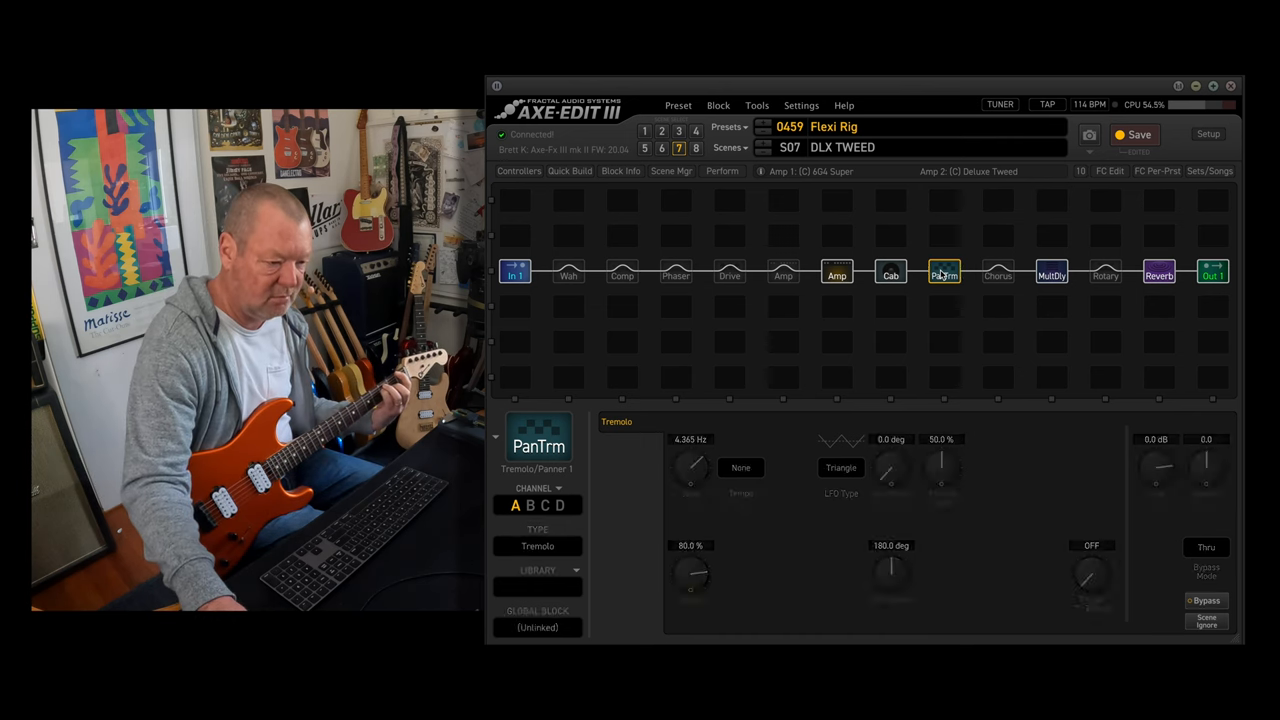
click(1049, 277)
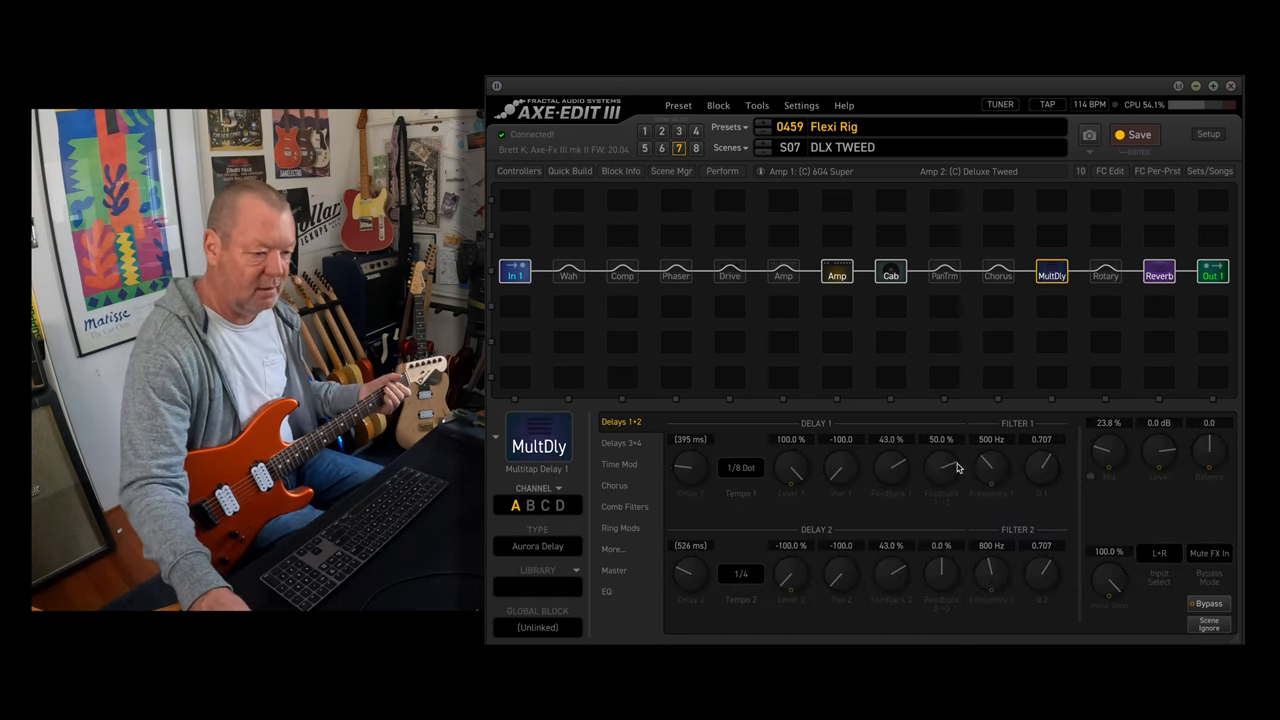
click(838, 276)
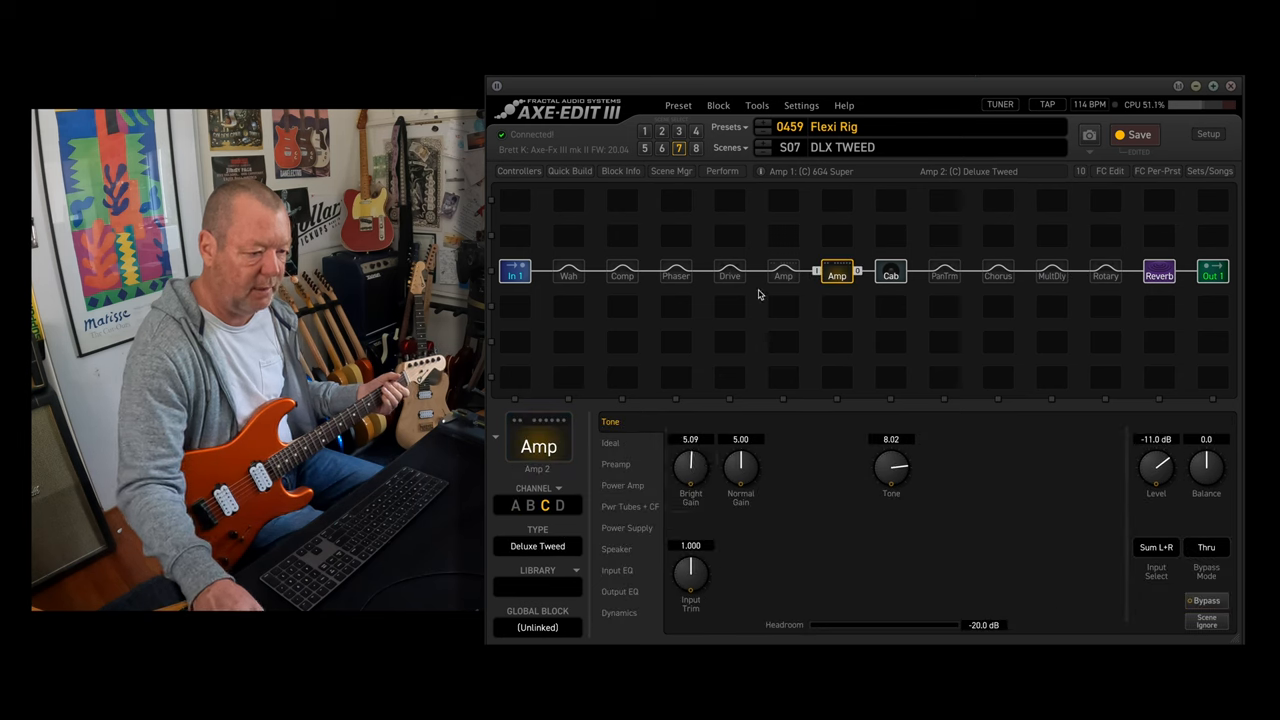
click(727, 274)
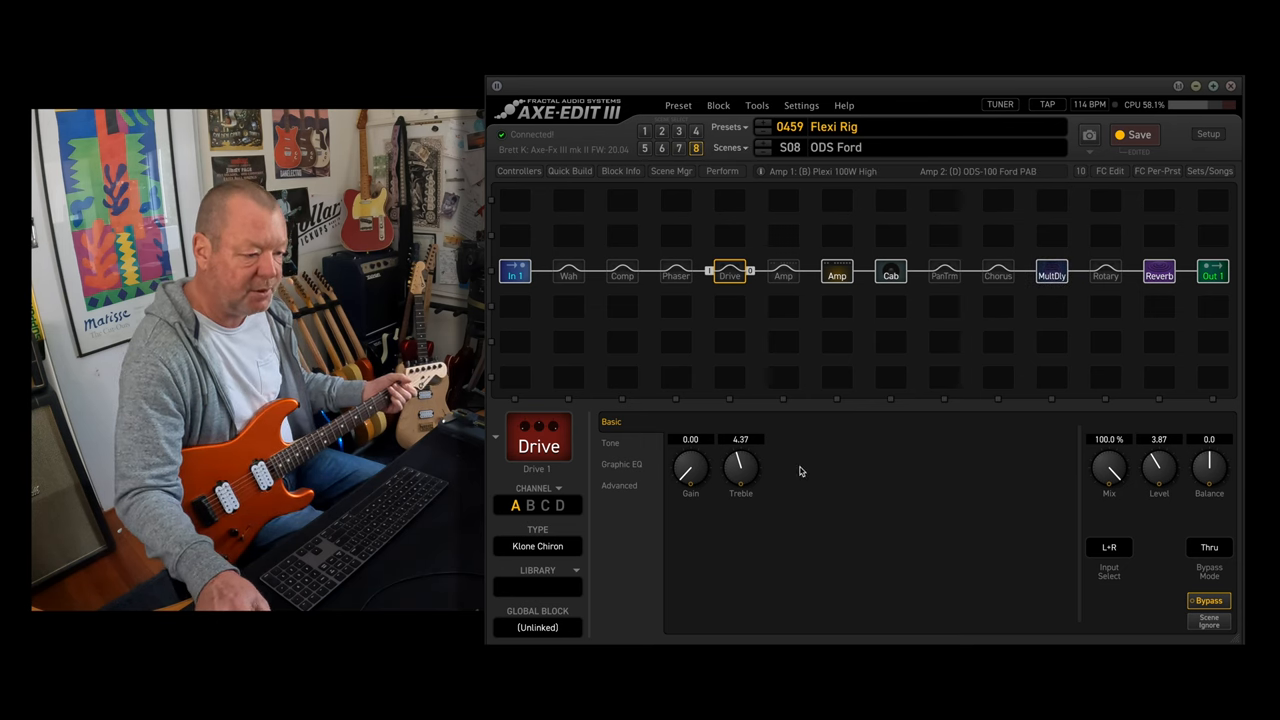
Review the ODS-100 Ford PAB amp on channel D and its cabinet settings.
click(837, 273)
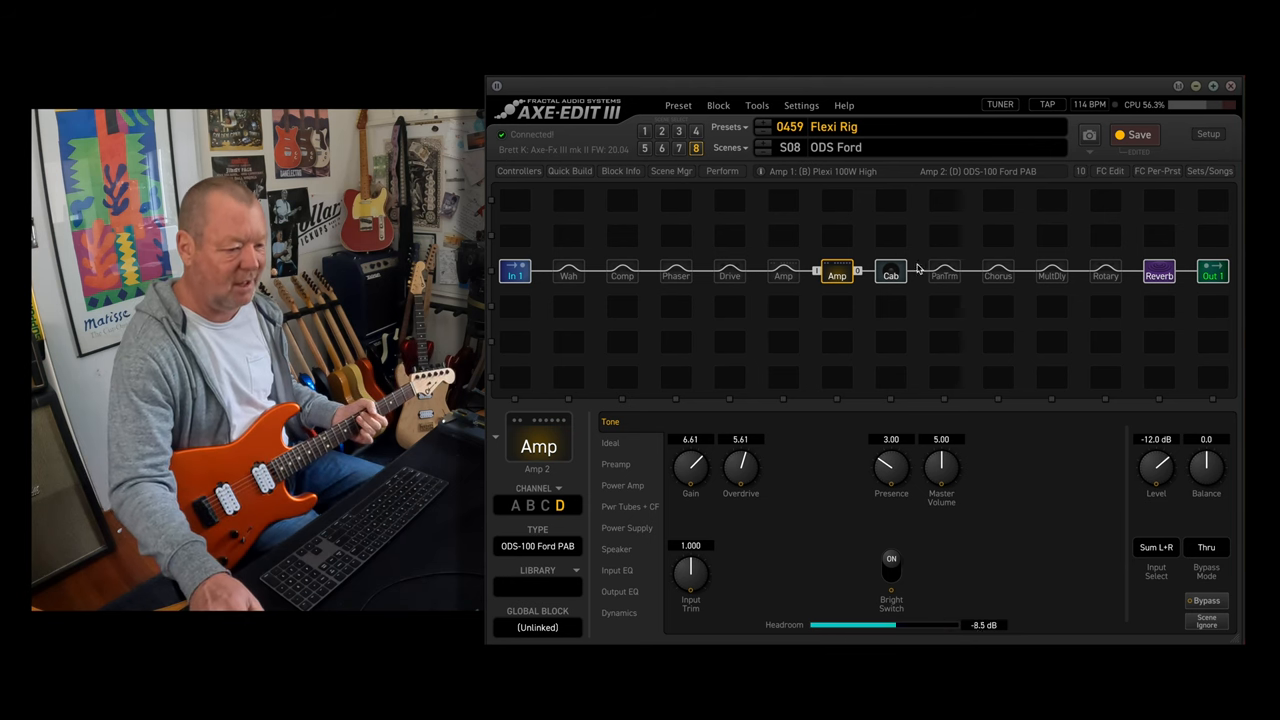
click(891, 274)
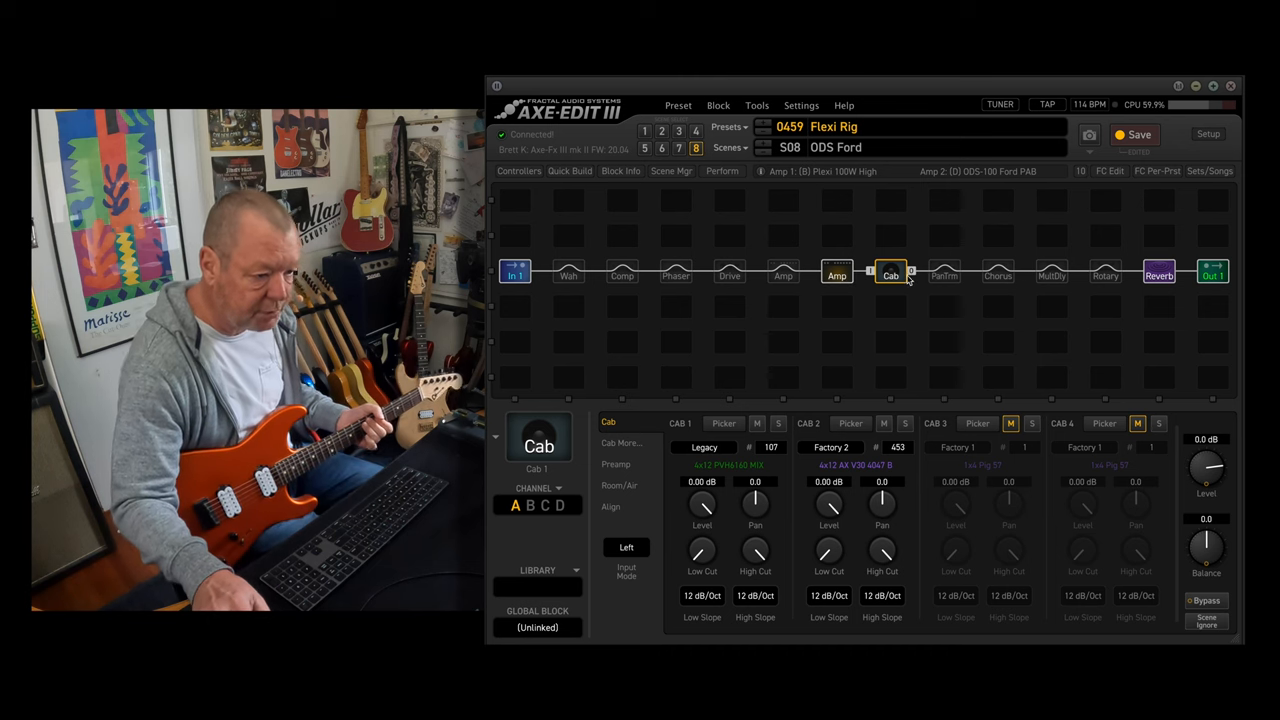
click(841, 279)
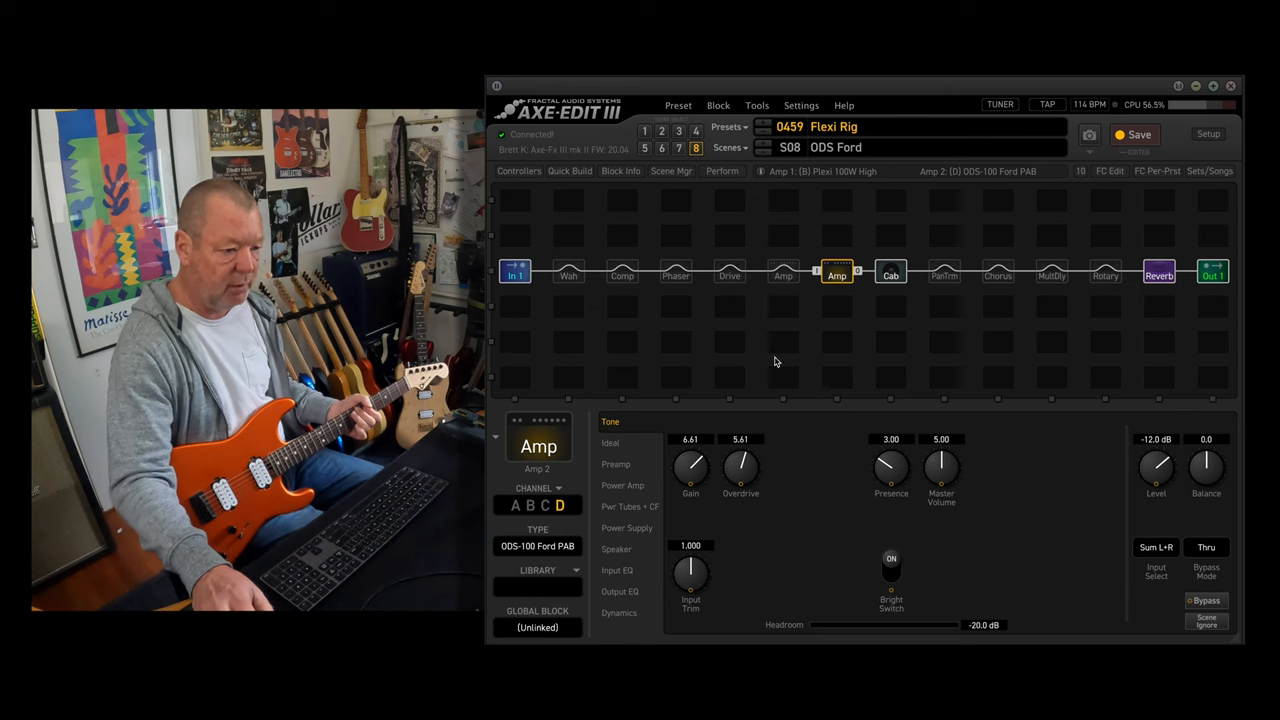
Show the bypassed Klone Chiron drive's settings on channel A.
click(730, 276)
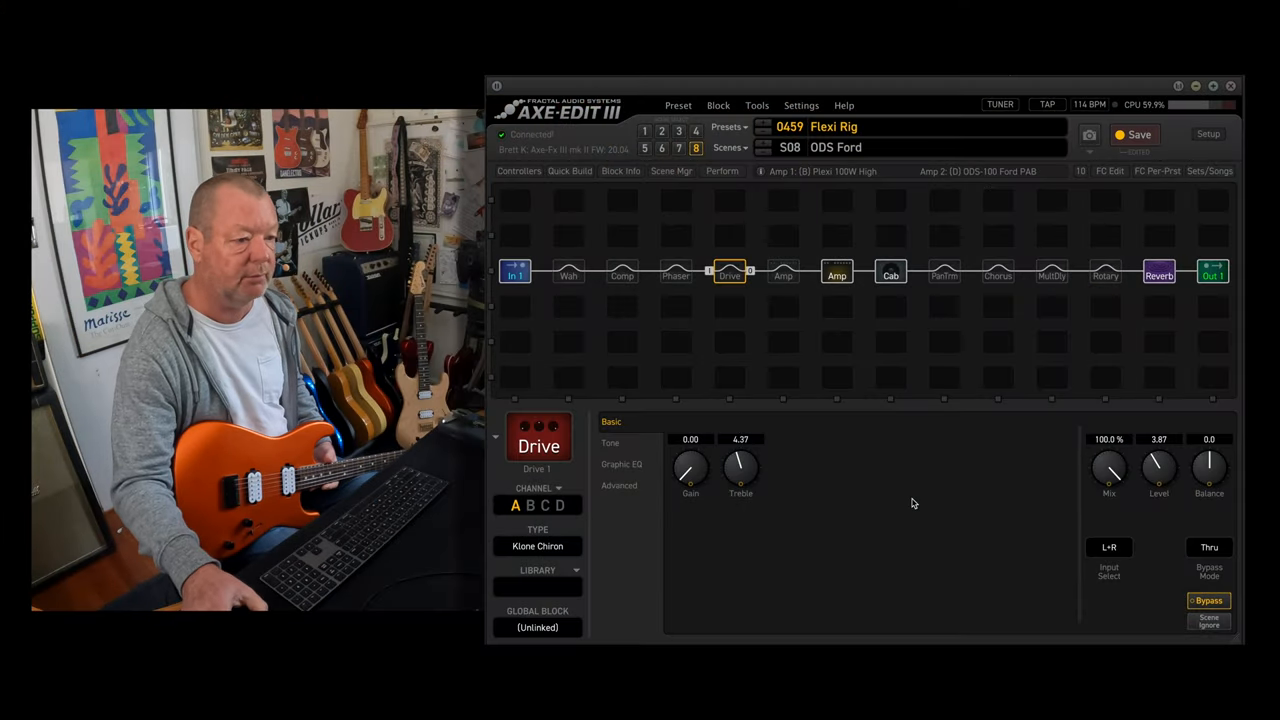
Return to scene 1 JTM45 and save the Flexi Rig preset.
click(740, 150)
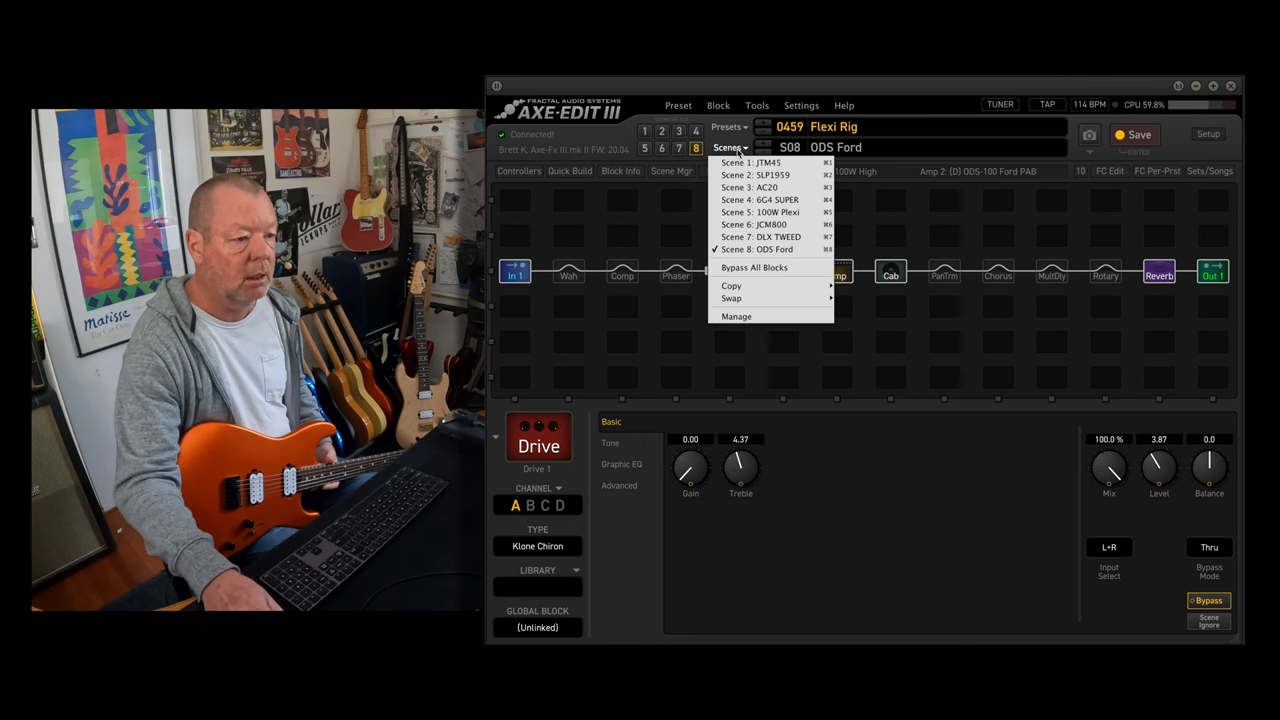
click(745, 163)
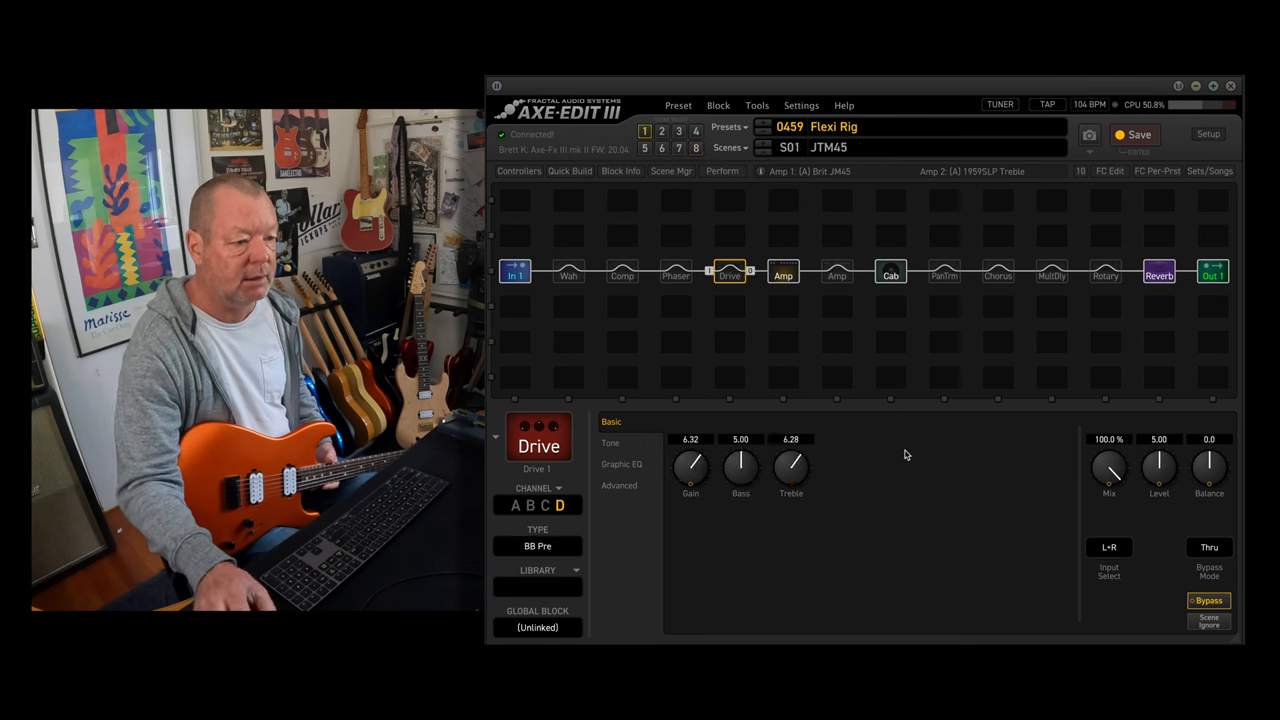
click(1150, 141)
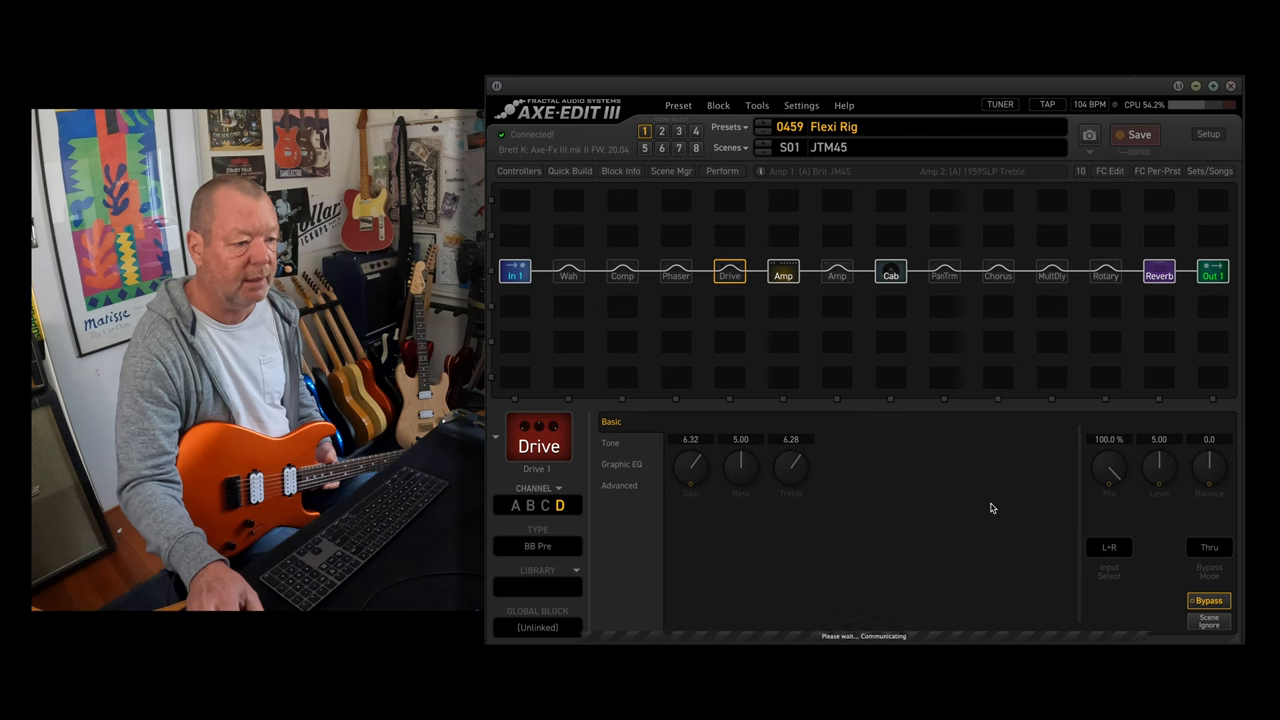